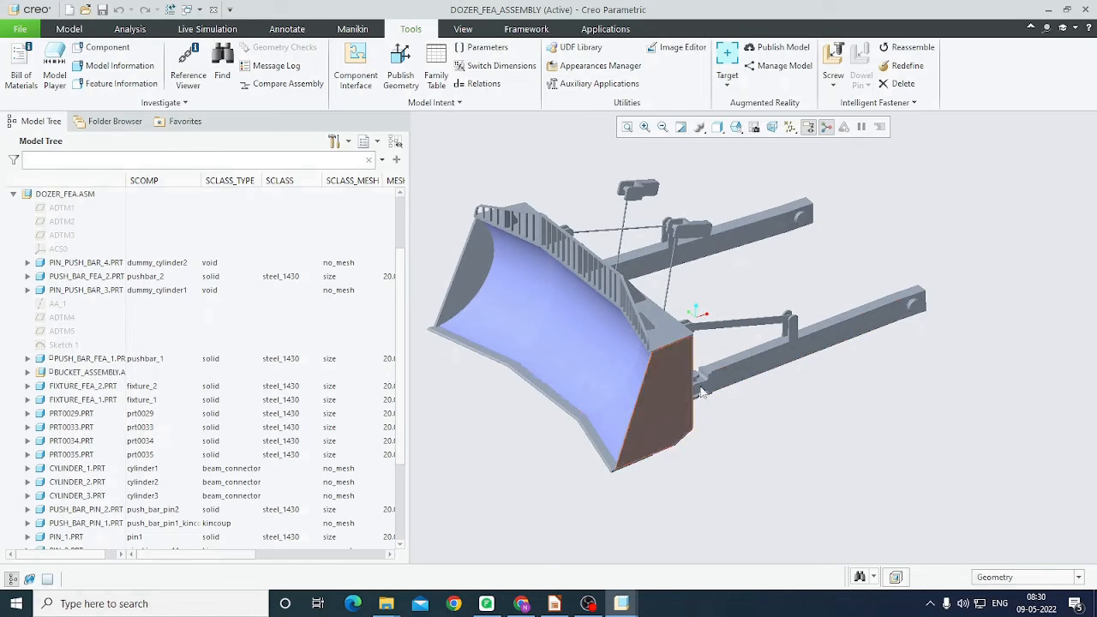
pyautogui.moveTo(756, 391)
pyautogui.mouseDown()
pyautogui.moveTo(732, 392)
pyautogui.moveTo(737, 403)
pyautogui.mouseUp()
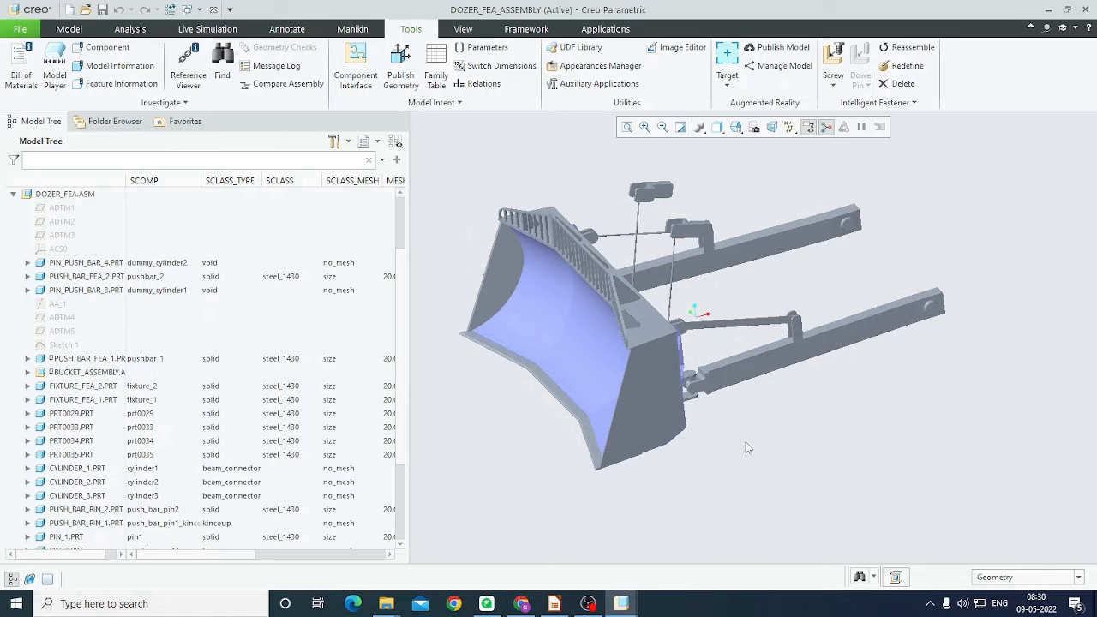
pyautogui.moveTo(745, 442); pyautogui.dragTo(749, 444)
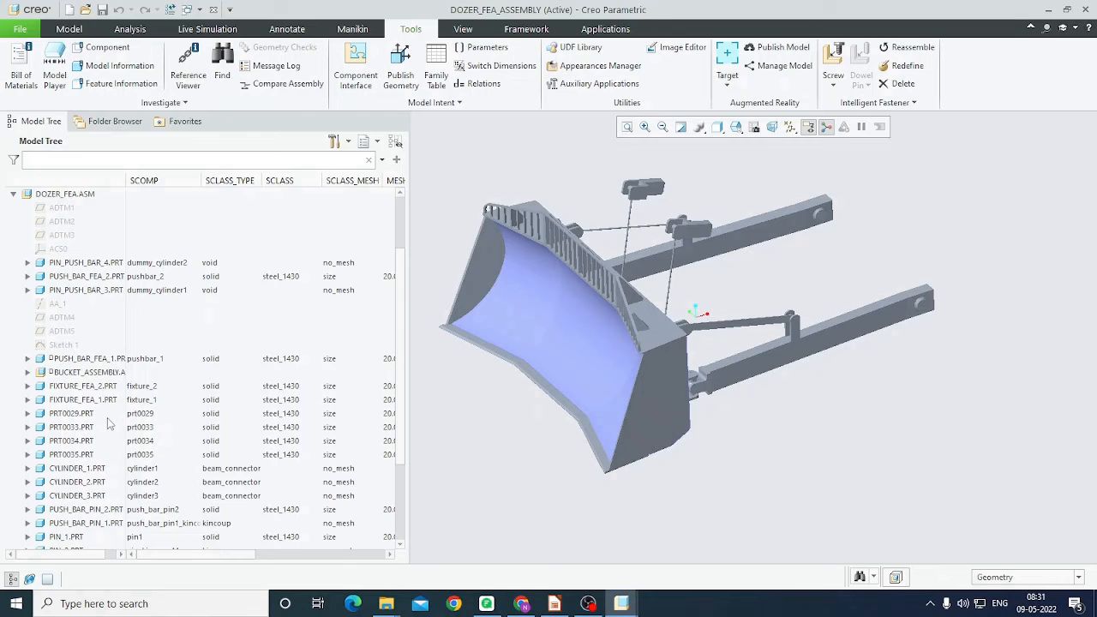
pyautogui.moveTo(649, 527)
pyautogui.mouseDown()
pyautogui.moveTo(669, 518)
pyautogui.moveTo(657, 519)
pyautogui.mouseUp()
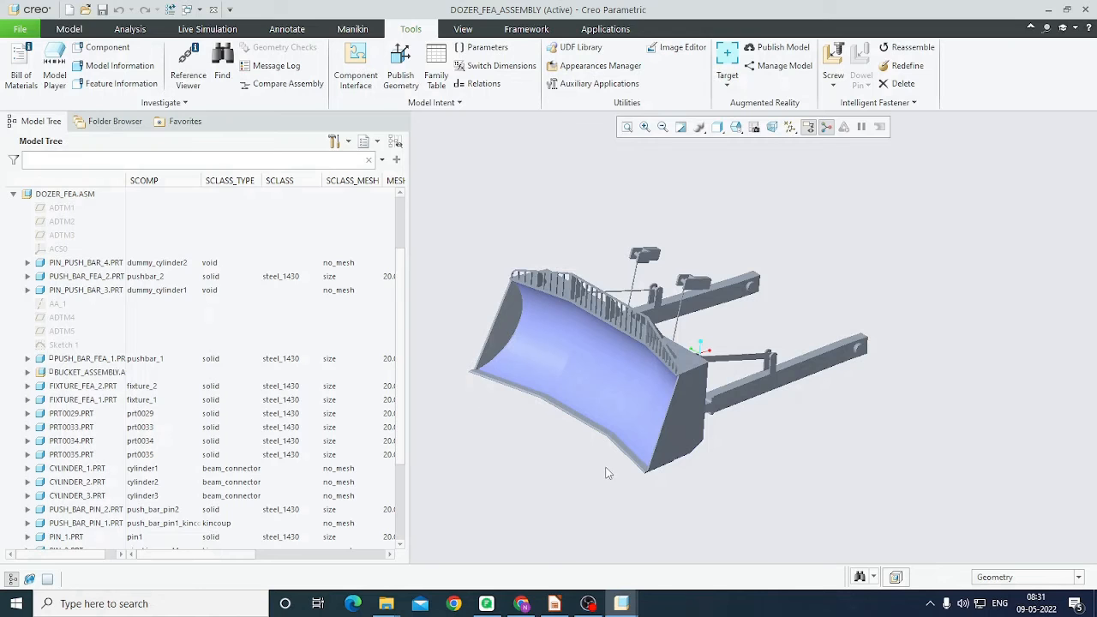
pyautogui.moveTo(597, 493); pyautogui.dragTo(591, 489)
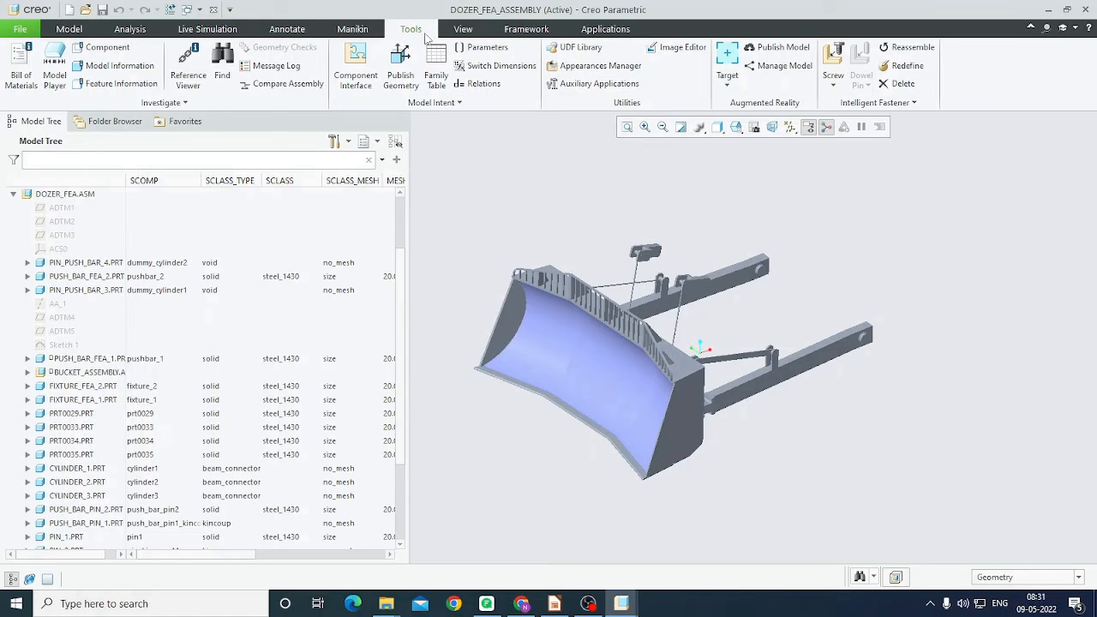
# Check the ROTATING_ANGLE entry in the dozer assembly's parameters, leaving the parameter list without changes.
pyautogui.click(485, 47)
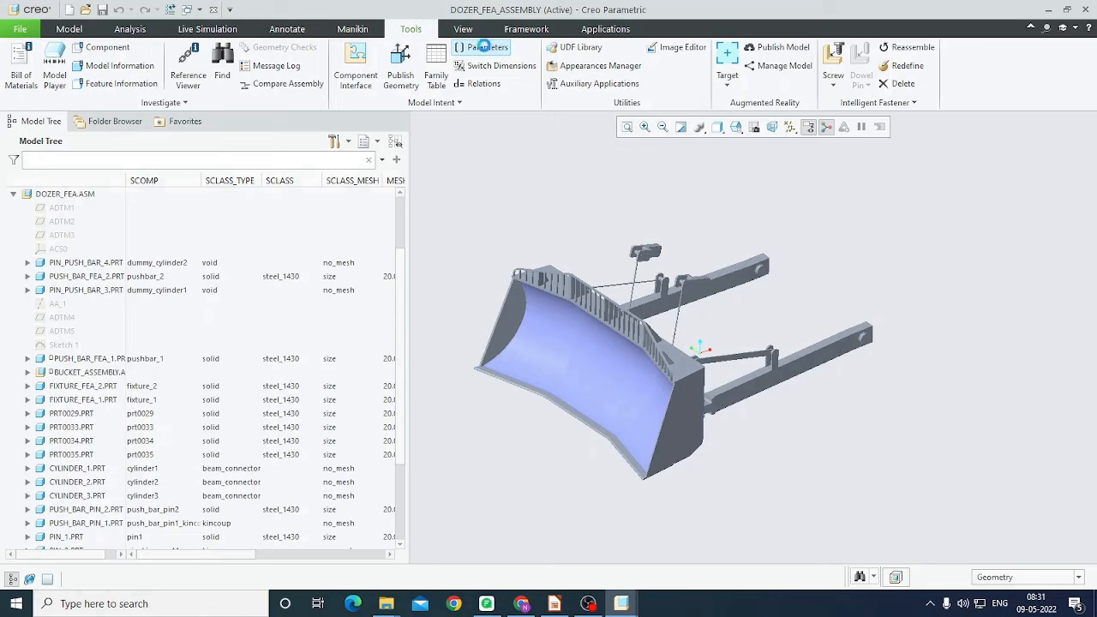
pyautogui.moveTo(690, 272); pyautogui.dragTo(725, 272)
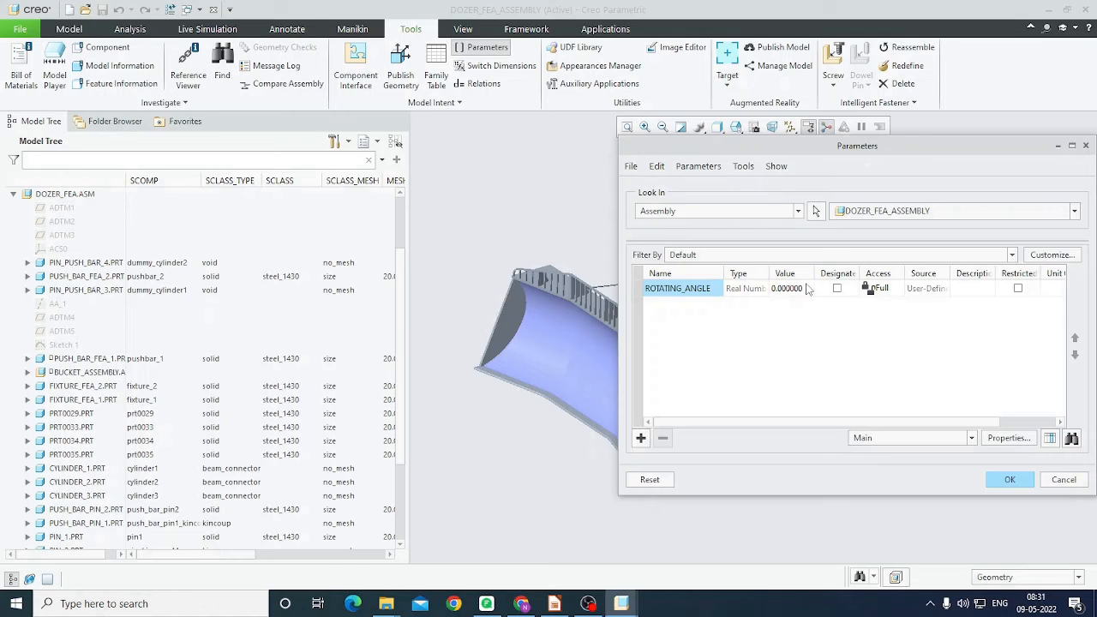
pyautogui.click(1063, 479)
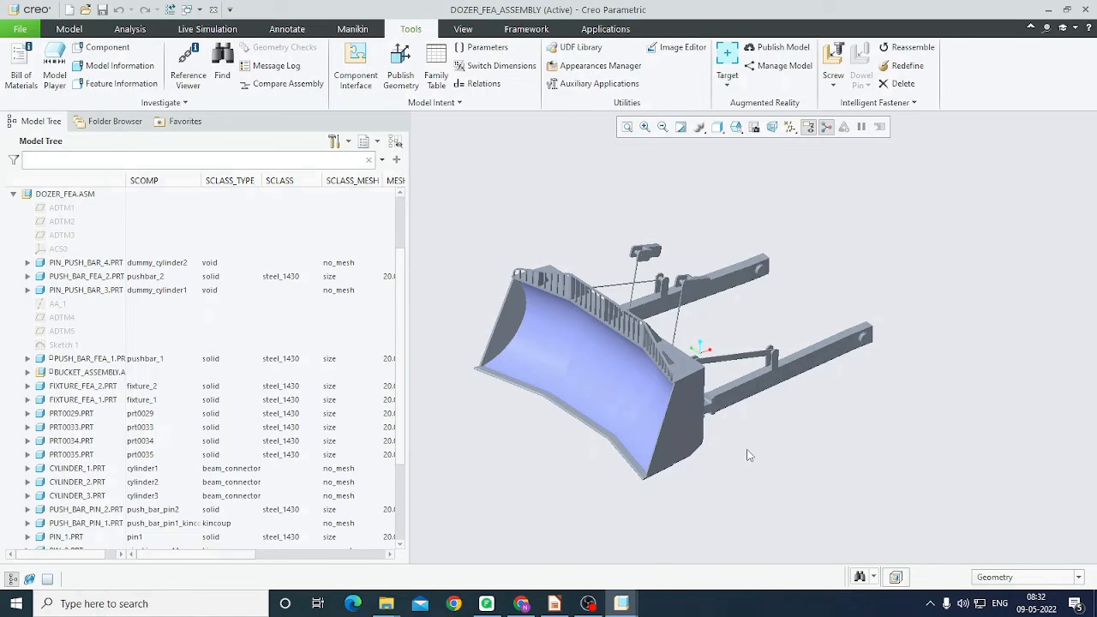
pyautogui.moveTo(749, 455)
pyautogui.mouseDown()
pyautogui.moveTo(735, 446)
pyautogui.moveTo(731, 460)
pyautogui.mouseUp()
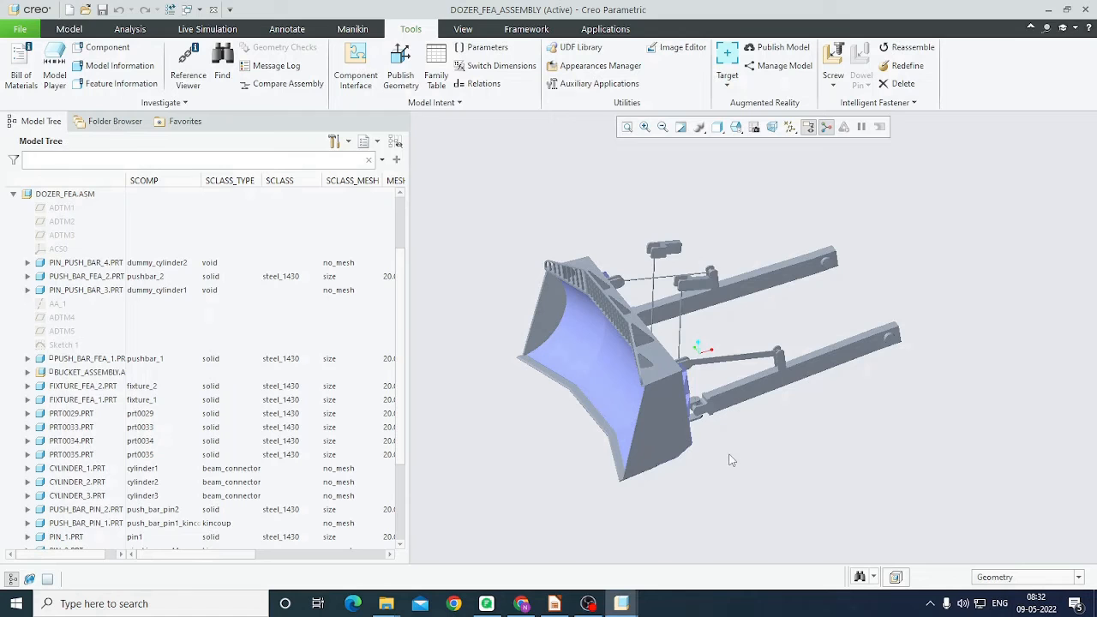
pyautogui.scroll(3, 759, 326)
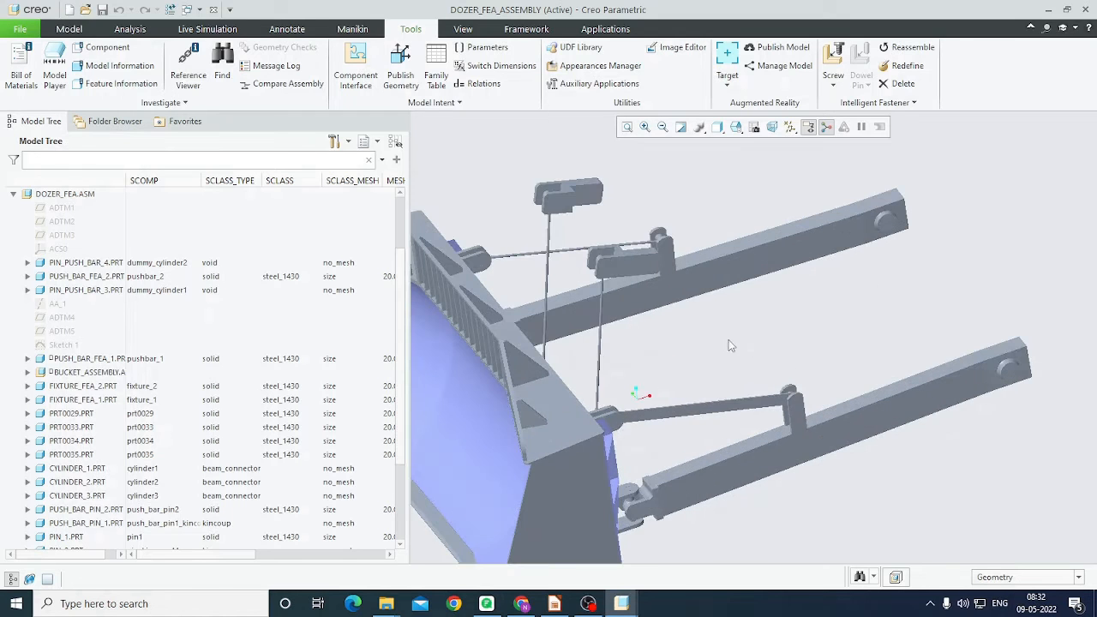
pyautogui.moveTo(718, 333)
pyautogui.mouseDown()
pyautogui.moveTo(718, 323)
pyautogui.moveTo(717, 335)
pyautogui.mouseUp()
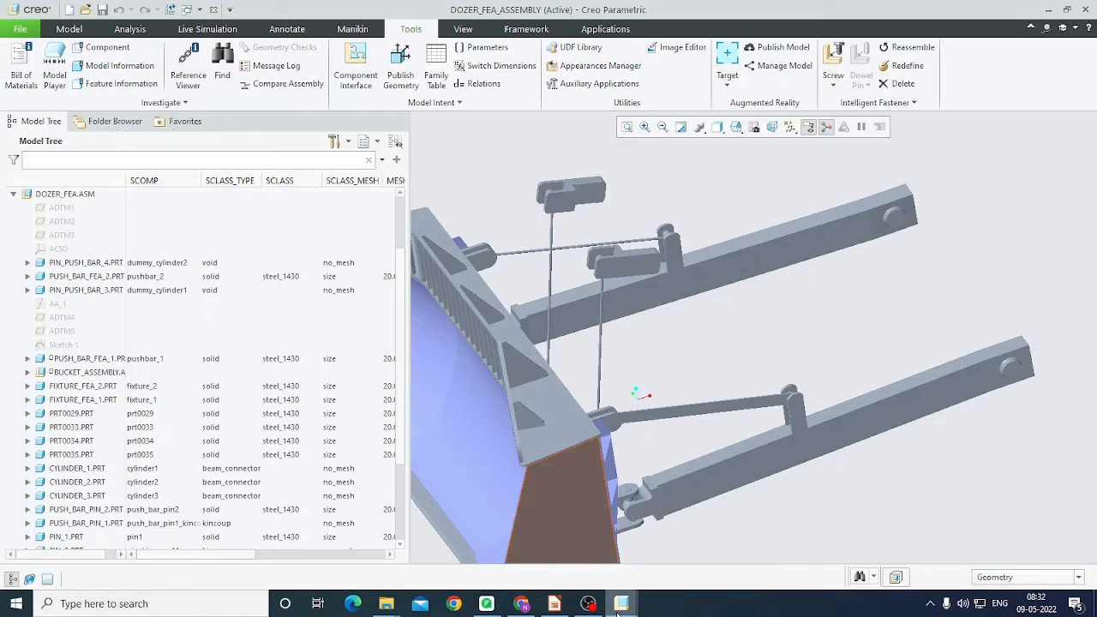
# Switch to CAENexus and review the mat_steel_1430_2d MAT1 material attribute in the problem definition.
pyautogui.moveTo(621, 604)
pyautogui.click(673, 566)
pyautogui.moveTo(617, 473)
pyautogui.mouseDown()
pyautogui.moveTo(642, 480)
pyautogui.moveTo(630, 481)
pyautogui.mouseUp()
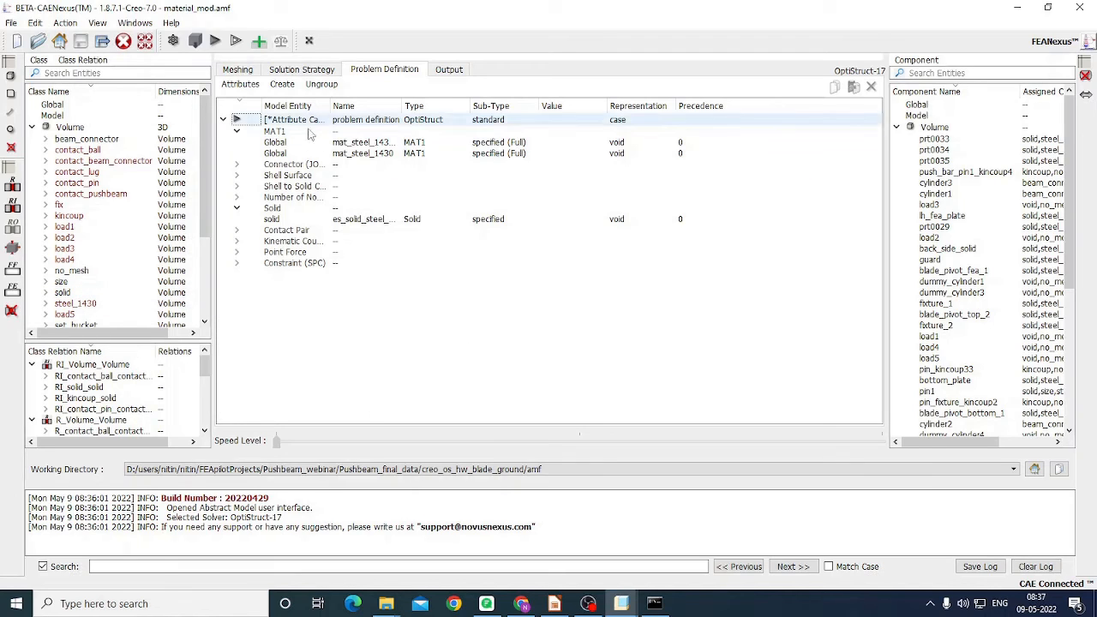
pyautogui.click(363, 144)
pyautogui.doubleClick(363, 150)
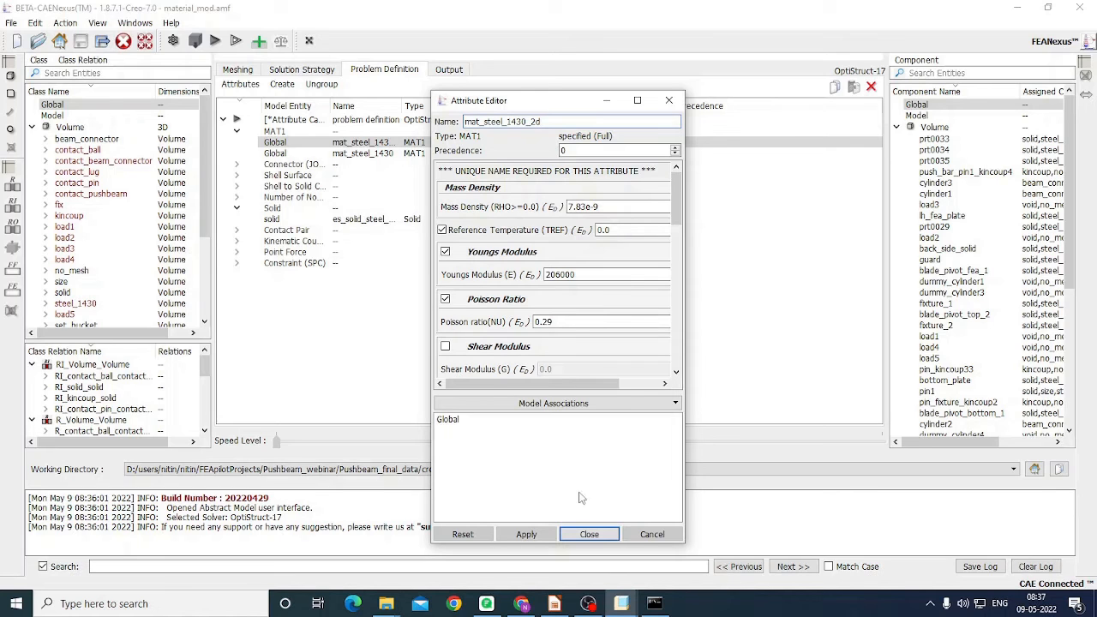
pyautogui.click(589, 534)
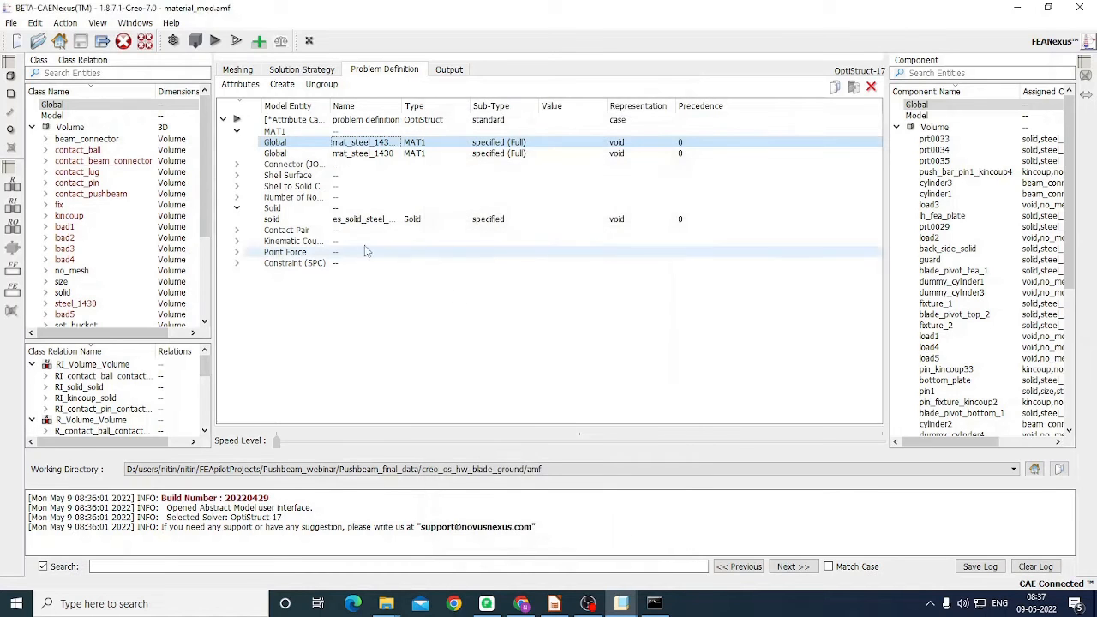
# Review the es_solid_steel_1430 attribute assigned to the solid class, including its material model settings.
pyautogui.doubleClick(276, 220)
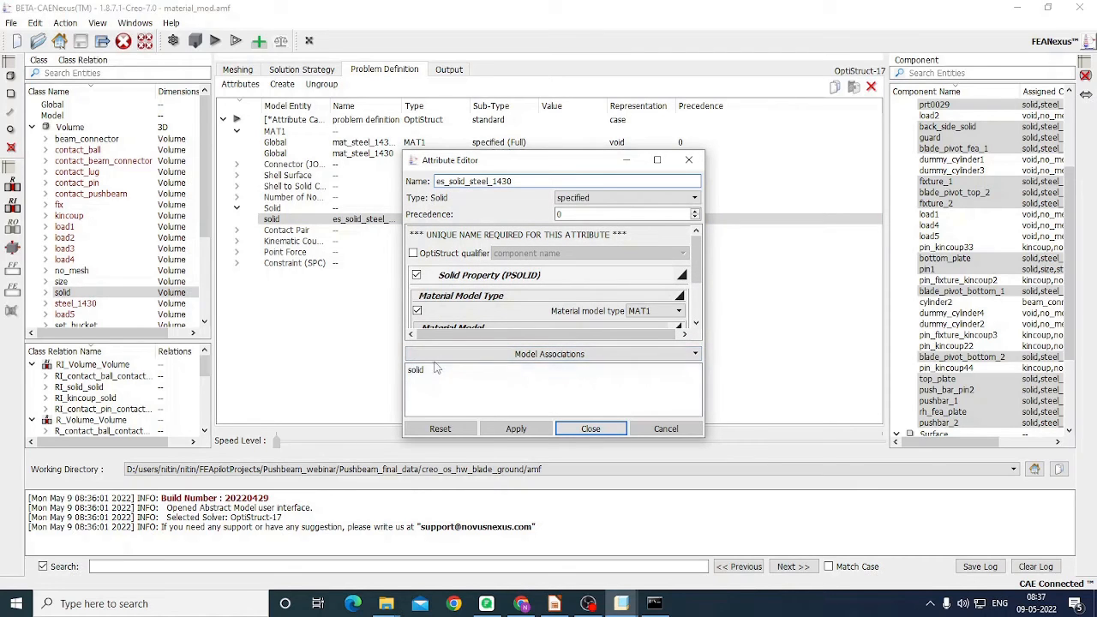
pyautogui.scroll(-1, 536, 305)
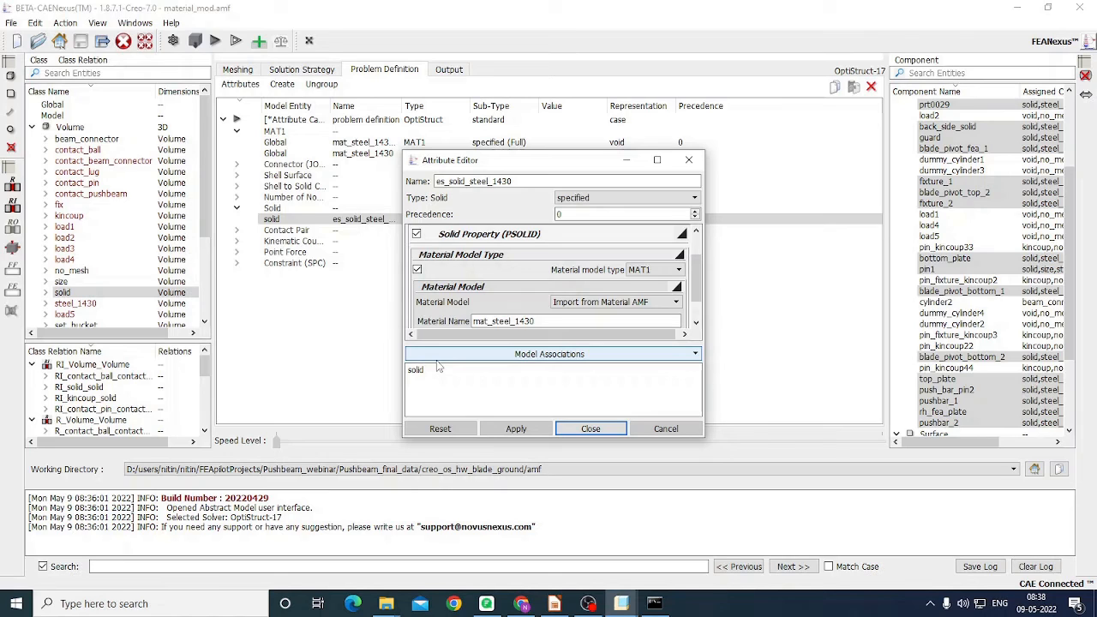
pyautogui.click(584, 431)
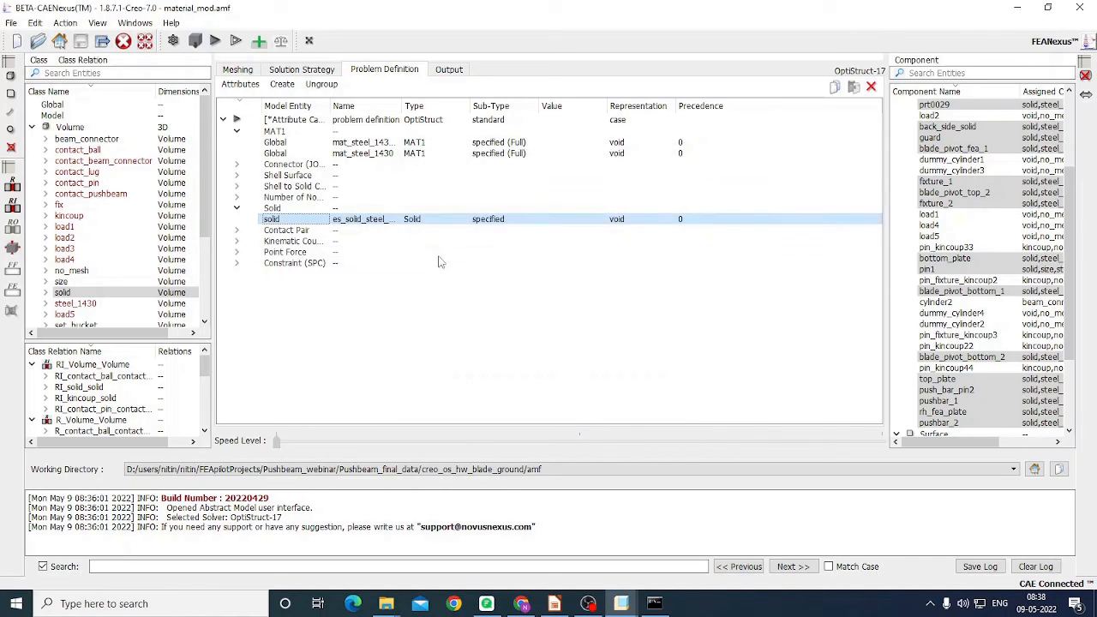
# Review the model's Displacement1 output attribute, covering its result formats, report generation, animation and contour view options.
pyautogui.click(446, 72)
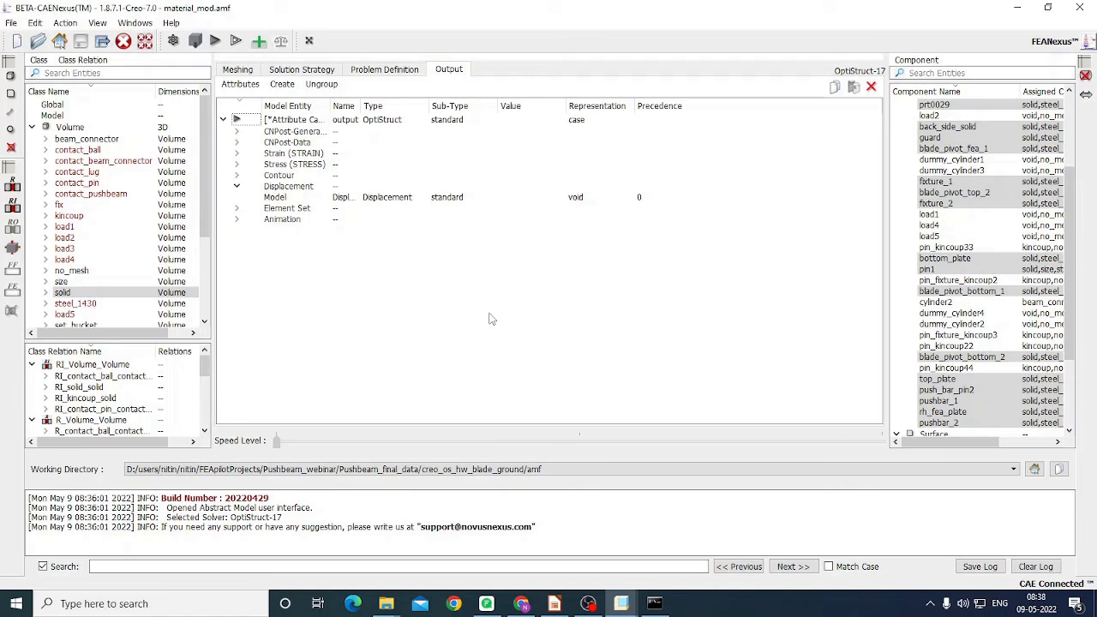
pyautogui.doubleClick(555, 198)
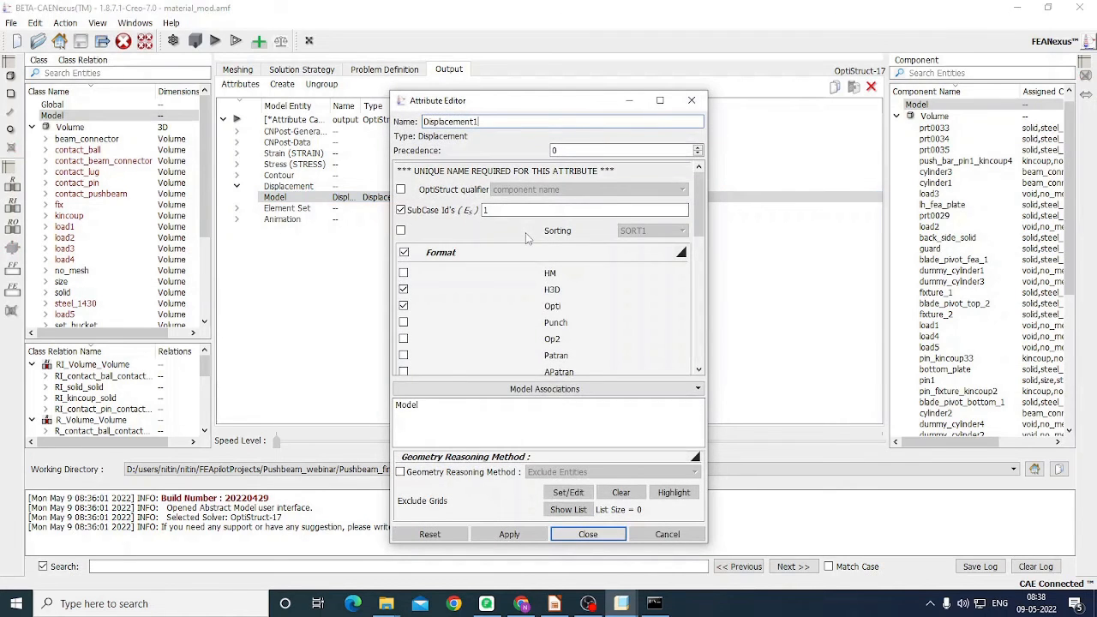
pyautogui.scroll(-5, 525, 240)
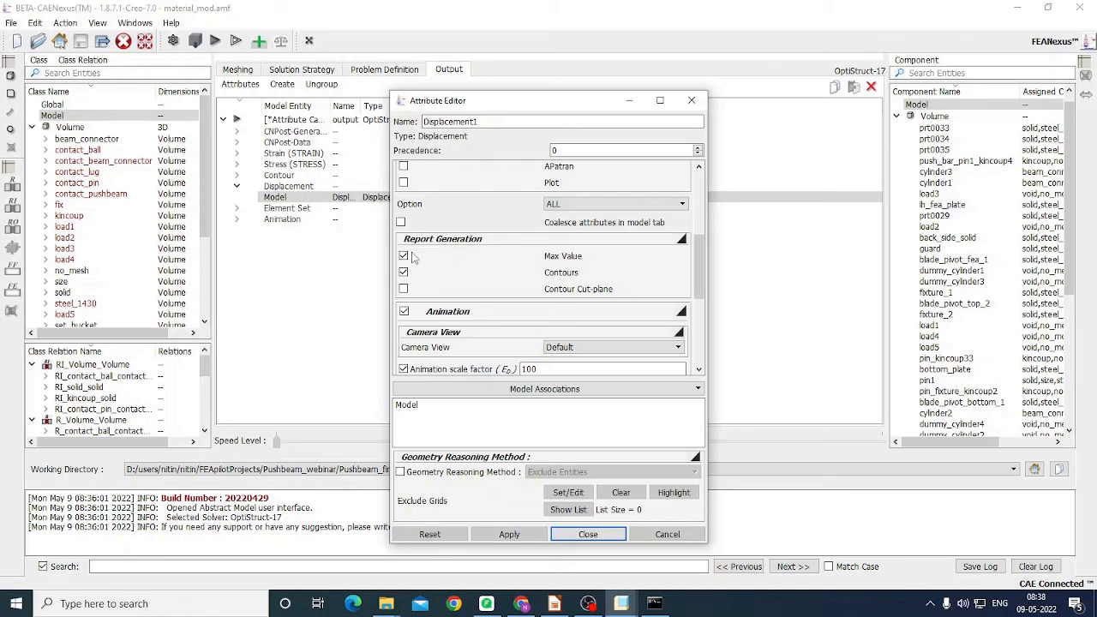
pyautogui.scroll(-1, 464, 280)
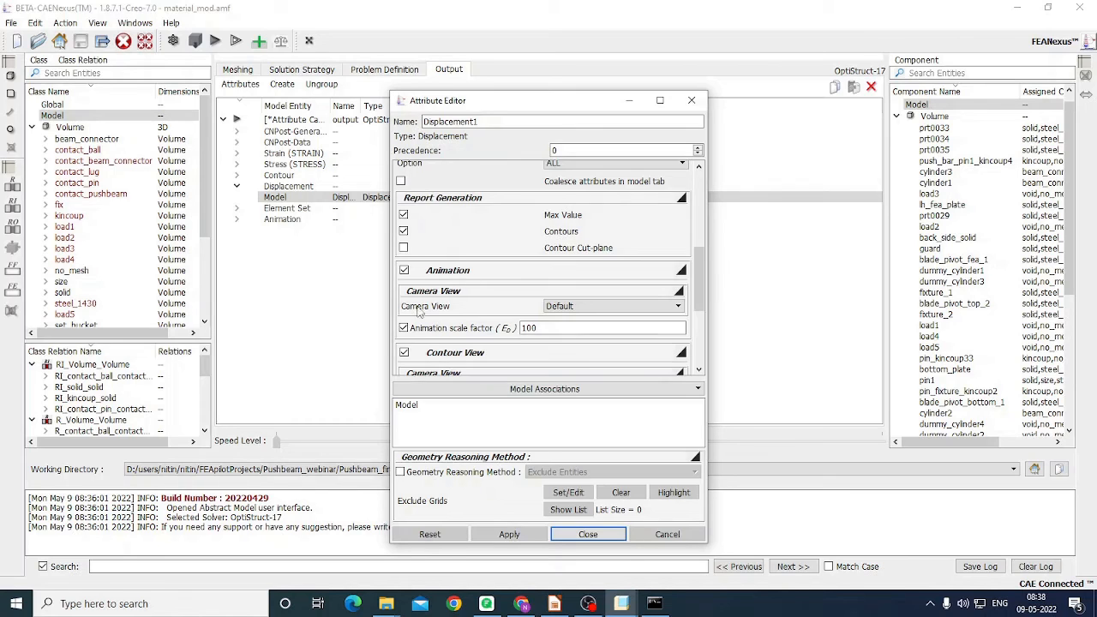
pyautogui.scroll(-2, 467, 309)
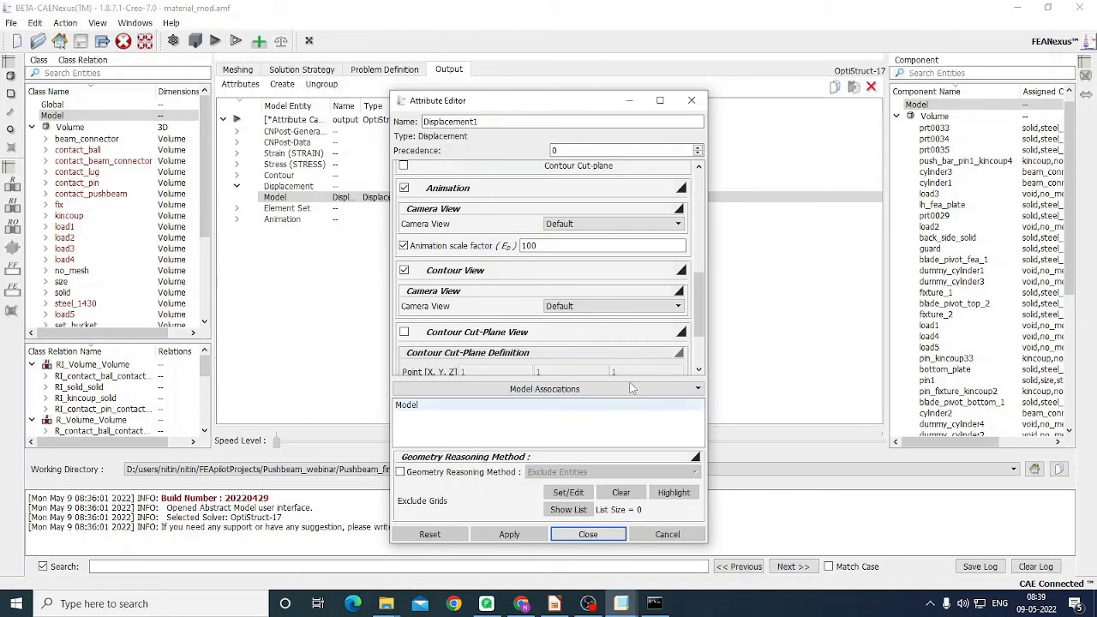
pyautogui.click(613, 536)
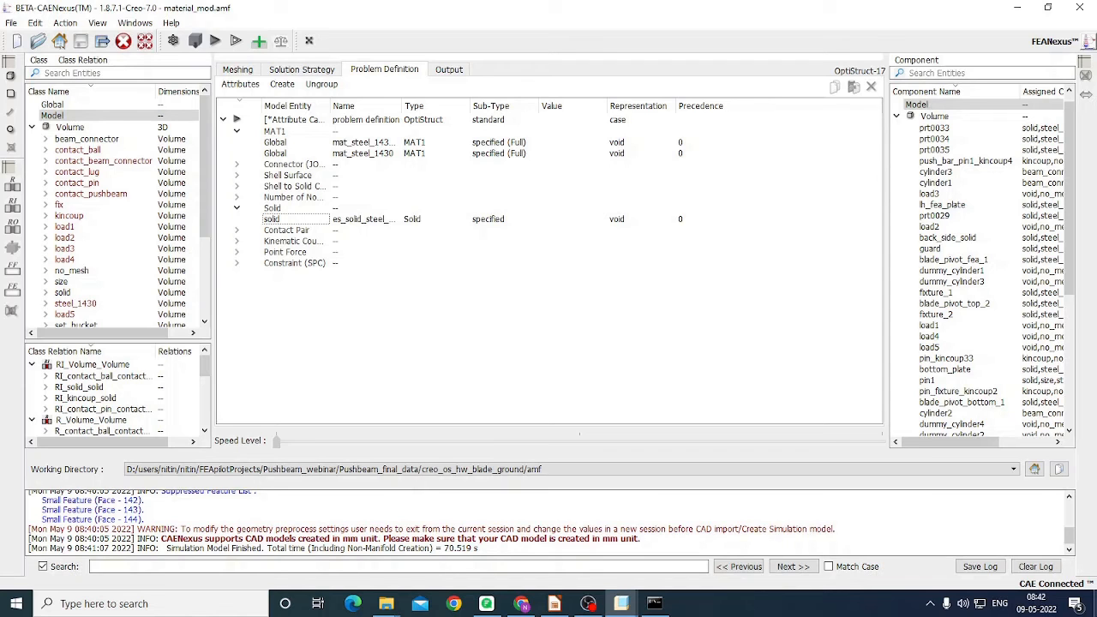
# Bring up the CAENexus simulation model window and inspect the dozer assembly geometry from an angle.
pyautogui.click(622, 603)
pyautogui.click(908, 557)
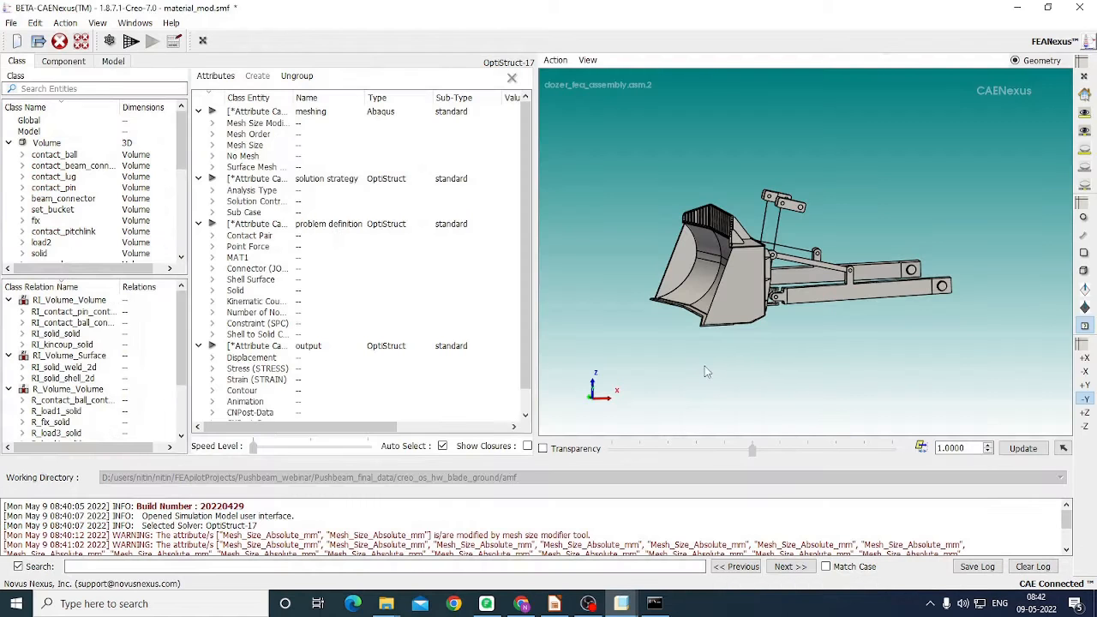
pyautogui.moveTo(734, 357); pyautogui.dragTo(728, 375)
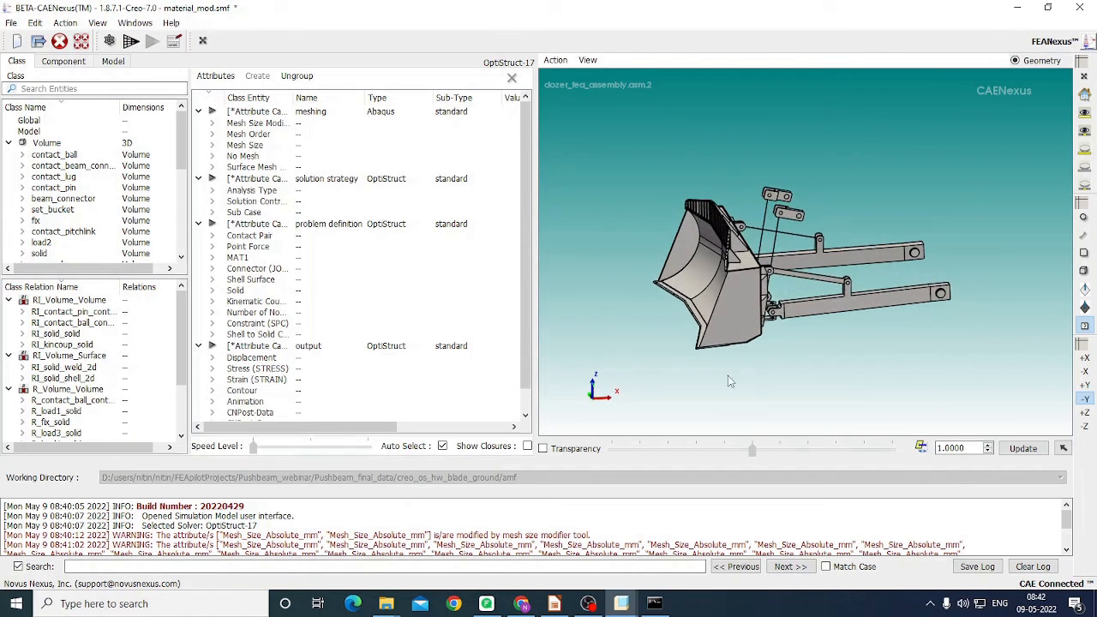
pyautogui.scroll(1, 851, 335)
pyautogui.moveTo(826, 378); pyautogui.dragTo(826, 387)
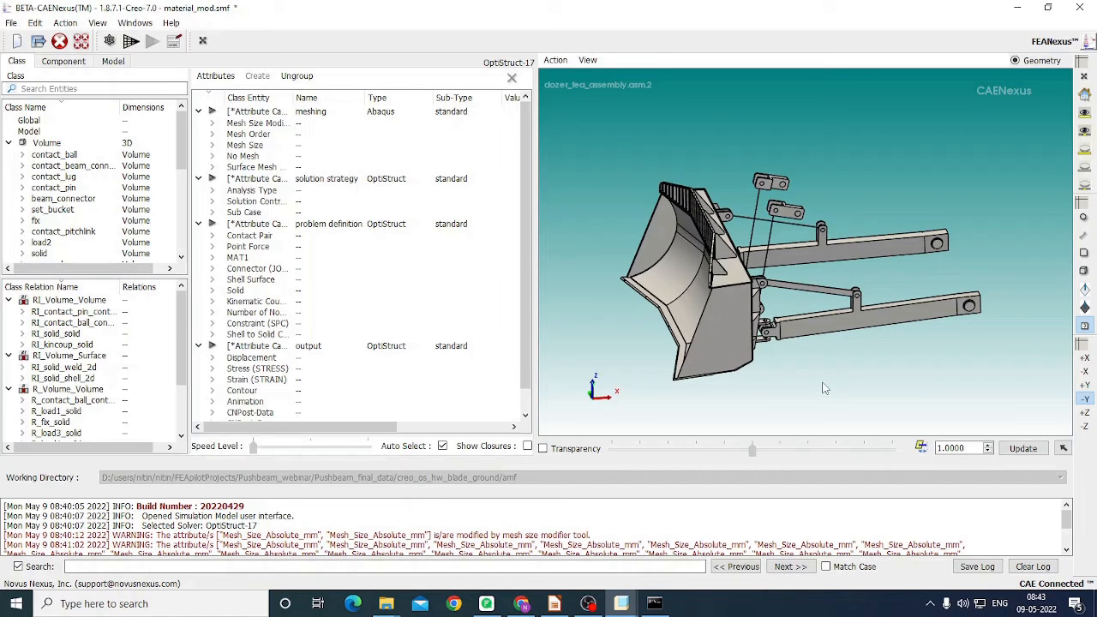
# Highlight all volumes belonging to the solid class in the simulation model.
pyautogui.scroll(-2, 118, 190)
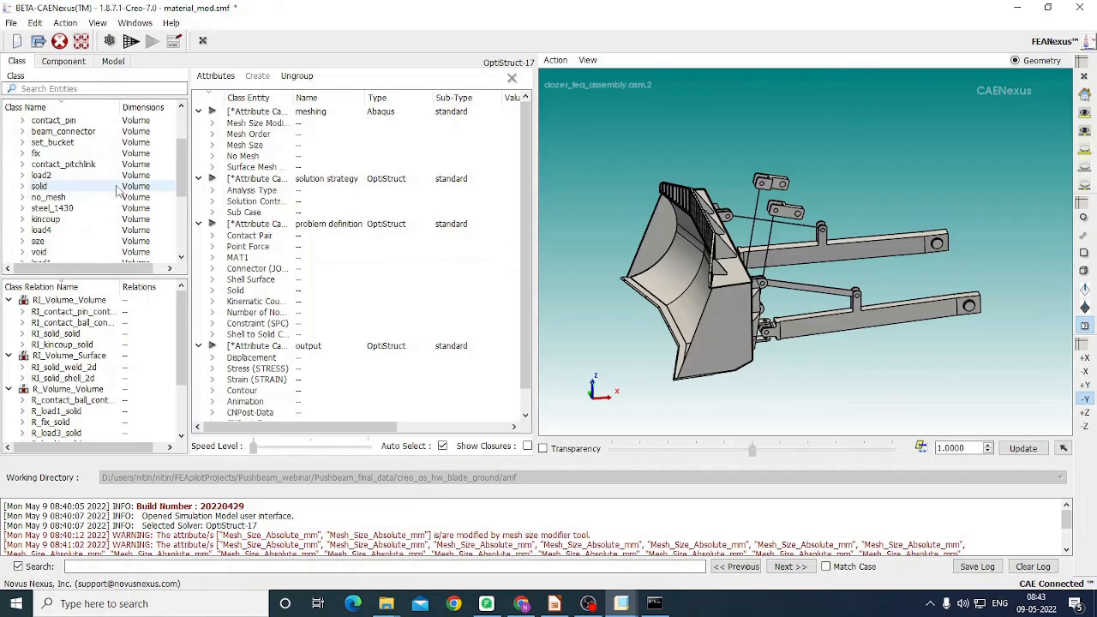
pyautogui.scroll(-1, 118, 191)
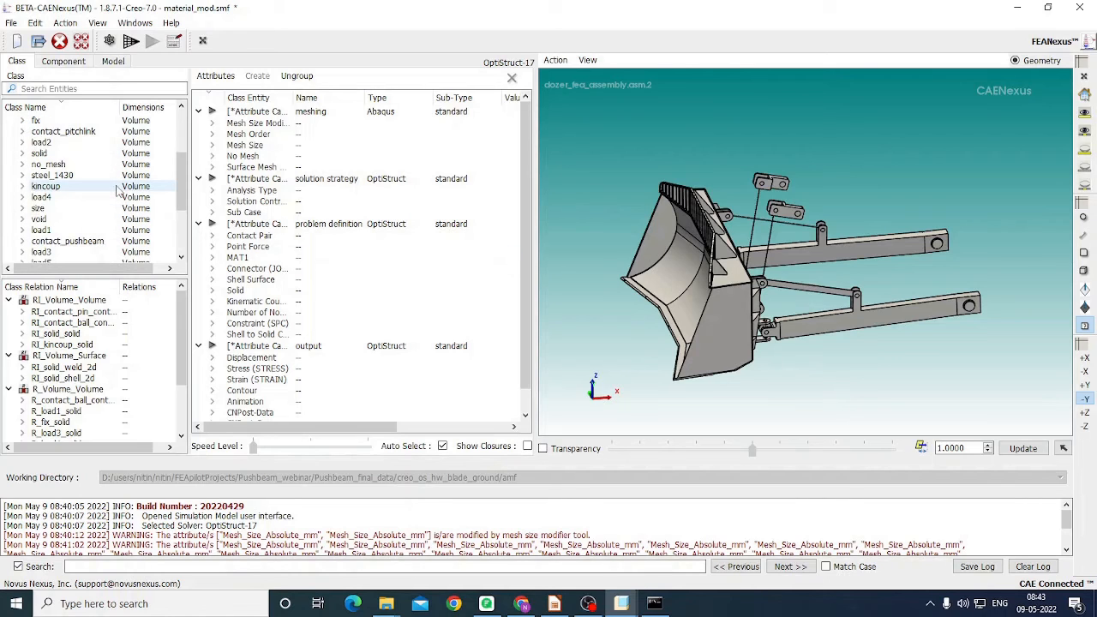
pyautogui.click(44, 156)
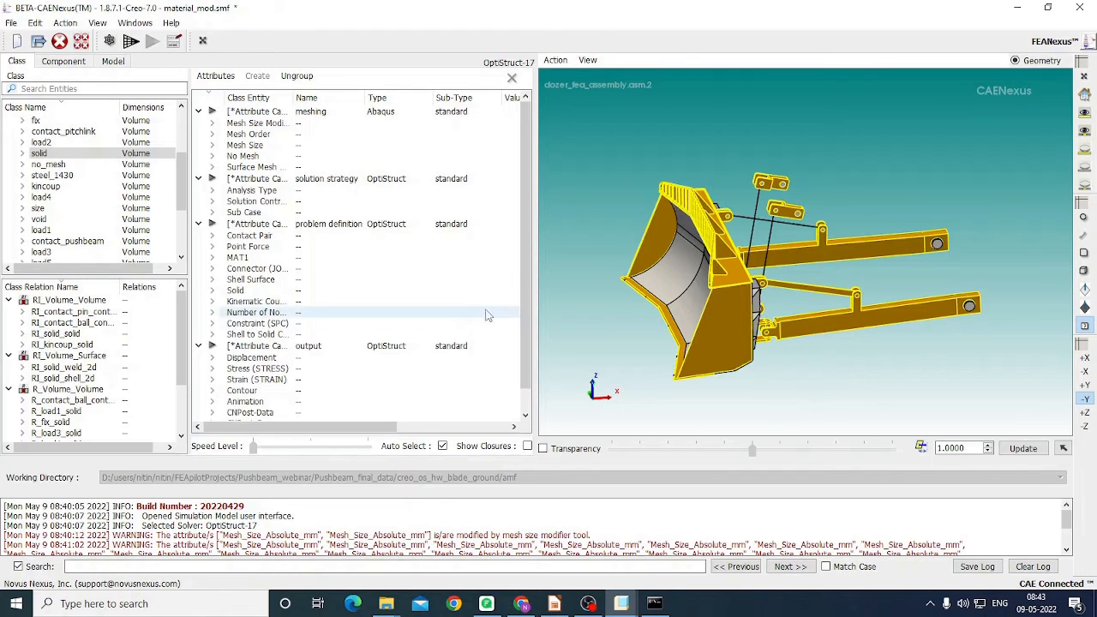
# Inspect the es_solid_steel_1430 attribute of the solid class in the simulation model, enlarging its property area beside the geometry.
pyautogui.click(212, 290)
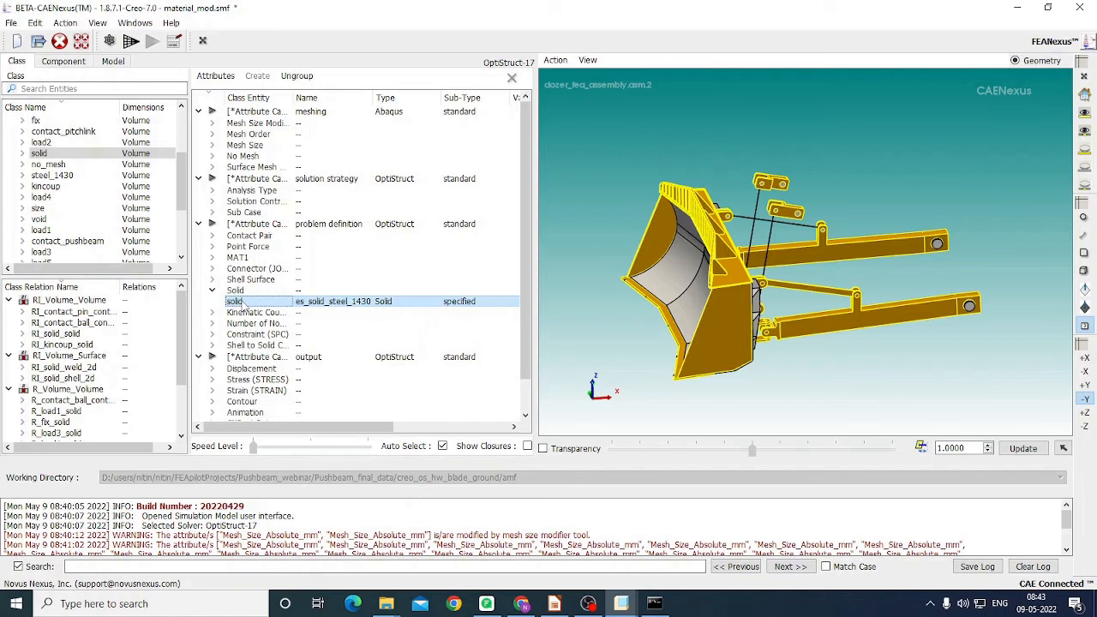
pyautogui.doubleClick(246, 302)
pyautogui.moveTo(472, 161); pyautogui.dragTo(281, 133)
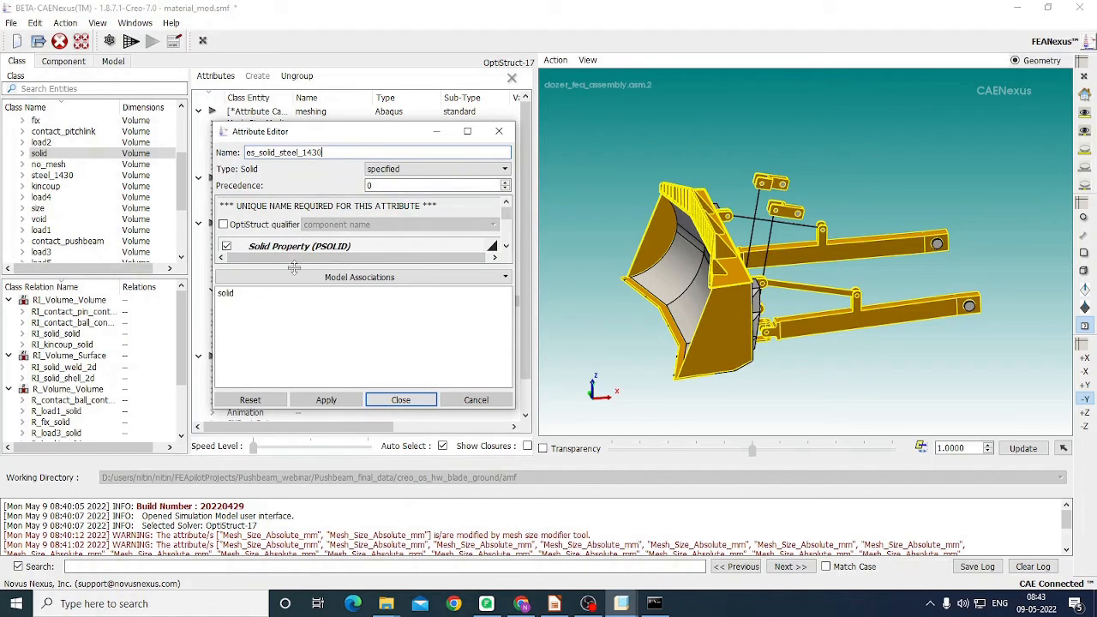
pyautogui.moveTo(291, 268); pyautogui.dragTo(290, 297)
pyautogui.scroll(-1, 339, 262)
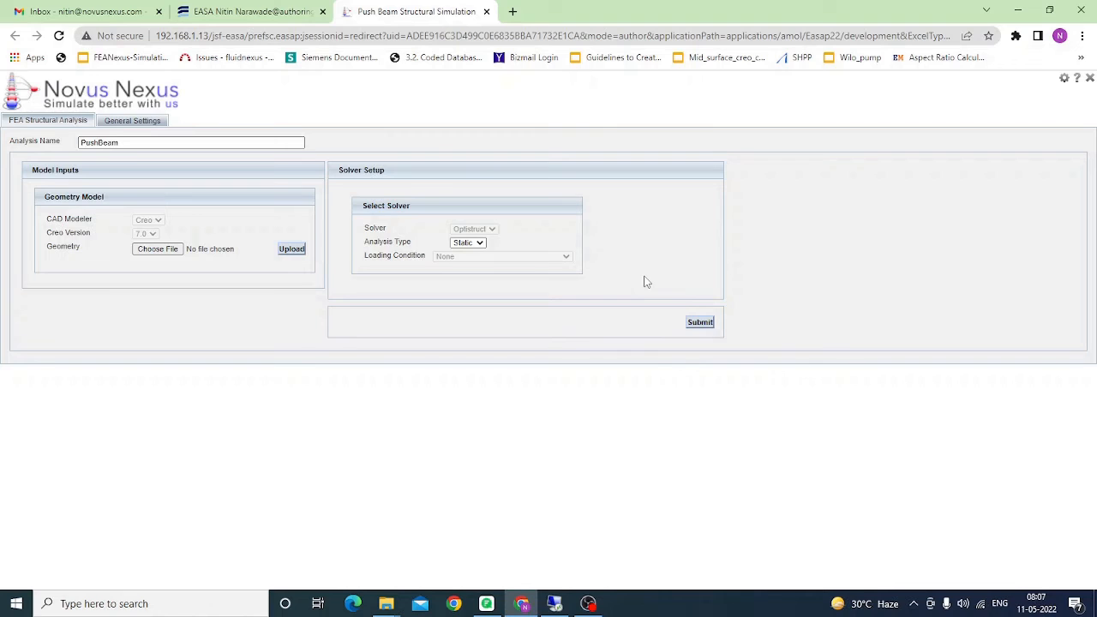
# In the Push Beam Structural Simulation web app, choose dozer_fea_assembly.zip as the geometry file.
pyautogui.click(153, 250)
pyautogui.click(205, 102)
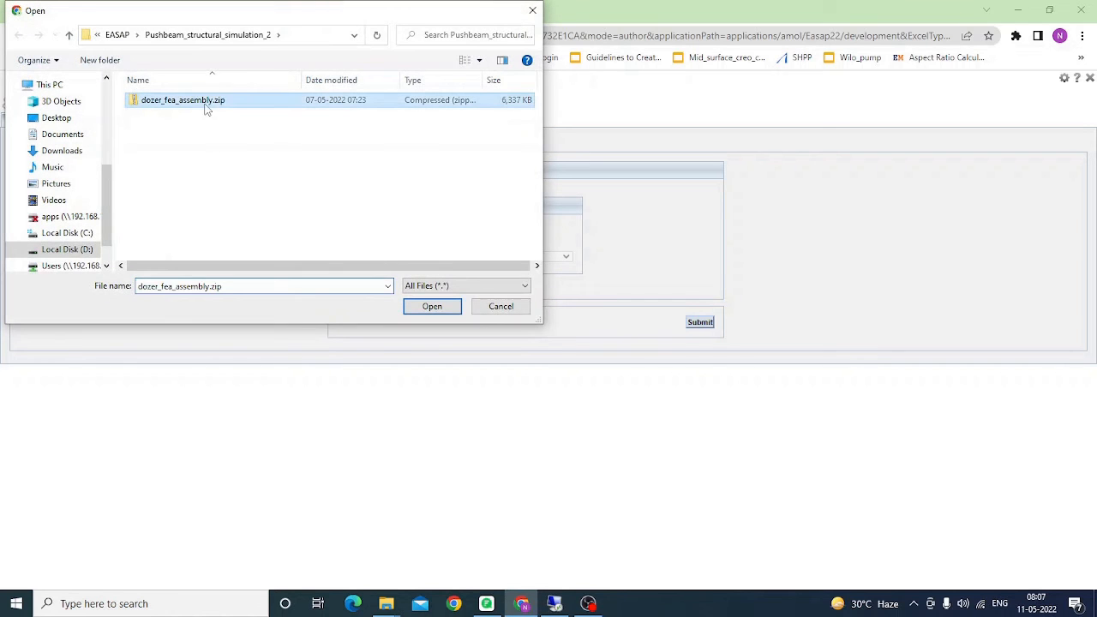
pyautogui.click(411, 308)
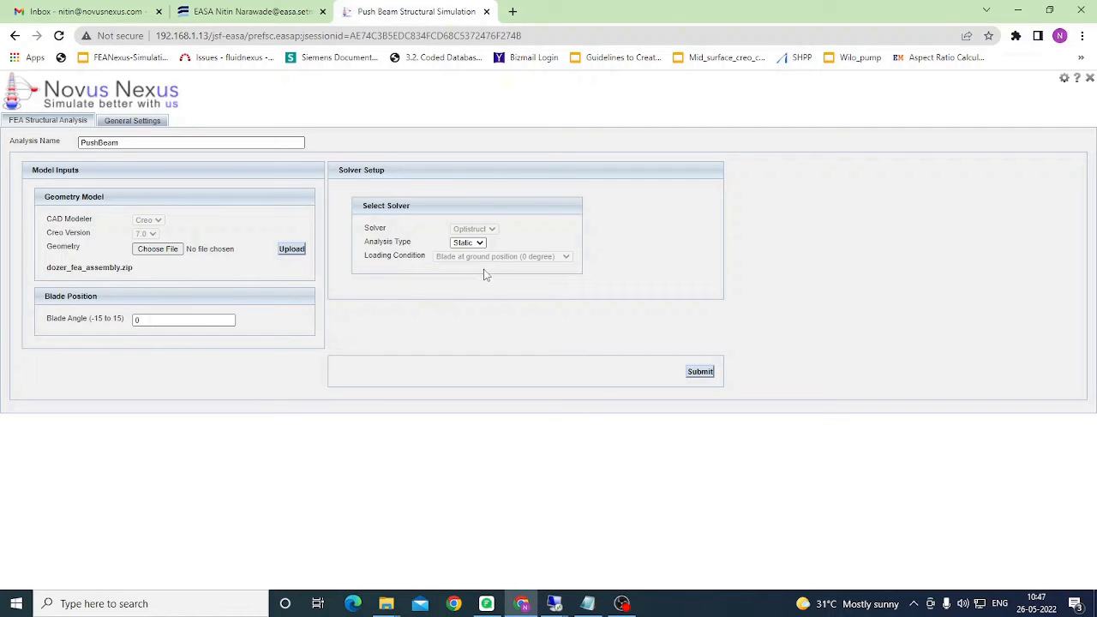
# Set the blade angle to 10 degrees for the PushBeam analysis.
pyautogui.click(141, 320)
pyautogui.moveTo(147, 319); pyautogui.dragTo(126, 320)
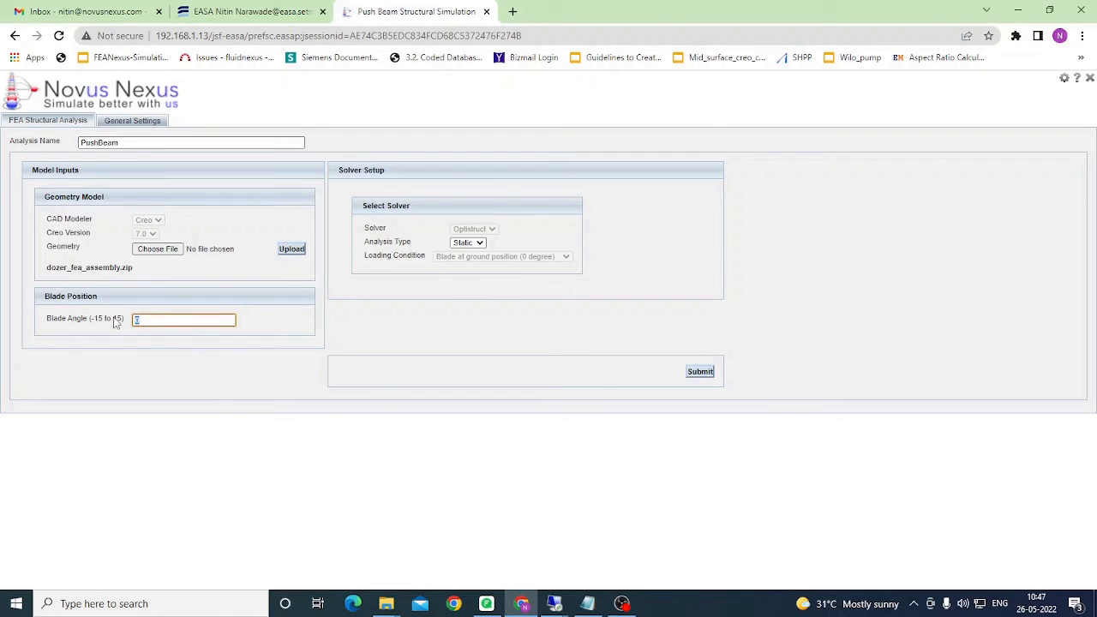
pyautogui.write('10')
pyautogui.click(116, 320)
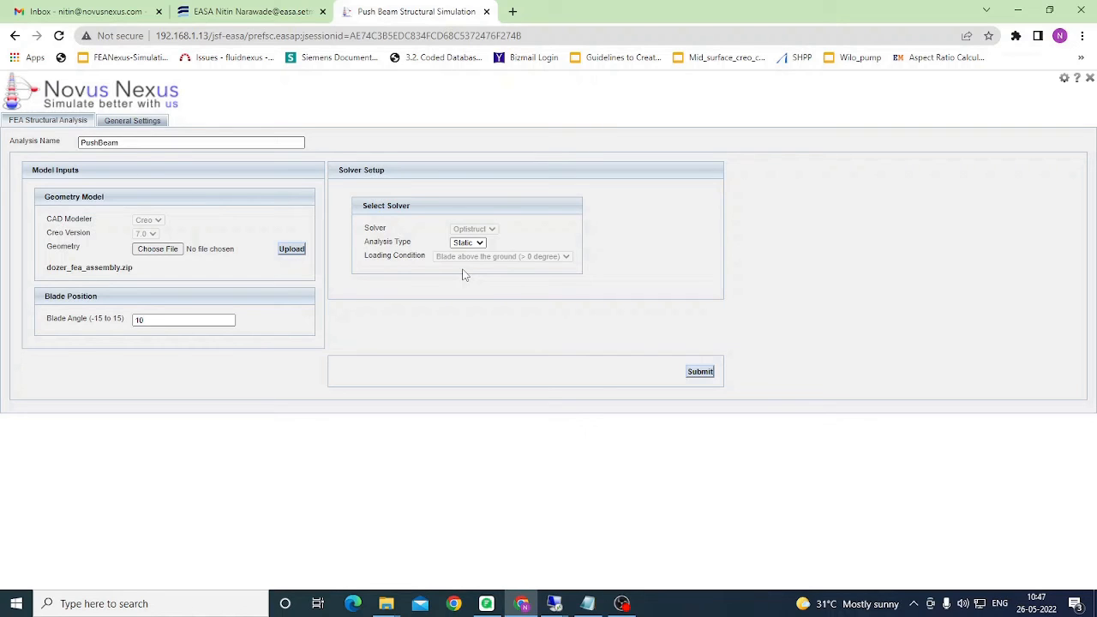
# Set the blade angle to 0 degrees for the PushBeam analysis.
pyautogui.moveTo(177, 321); pyautogui.dragTo(103, 319)
pyautogui.write('0')
pyautogui.click(214, 298)
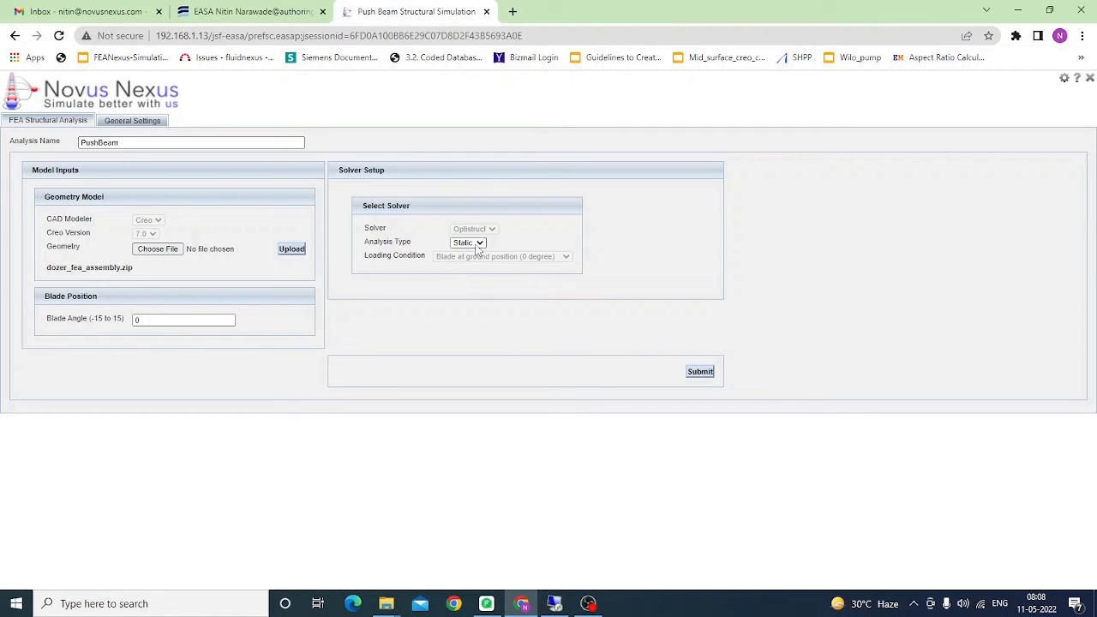
# Choose Static as the analysis type and submit the PushBeam analysis, acknowledging the submission.
pyautogui.click(477, 245)
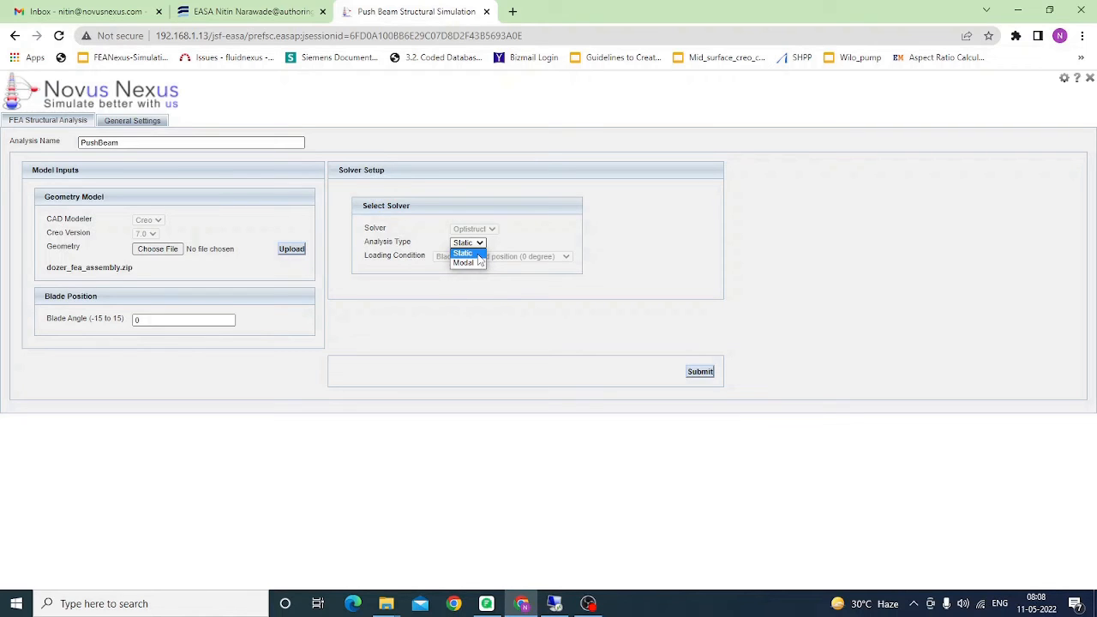
pyautogui.click(478, 255)
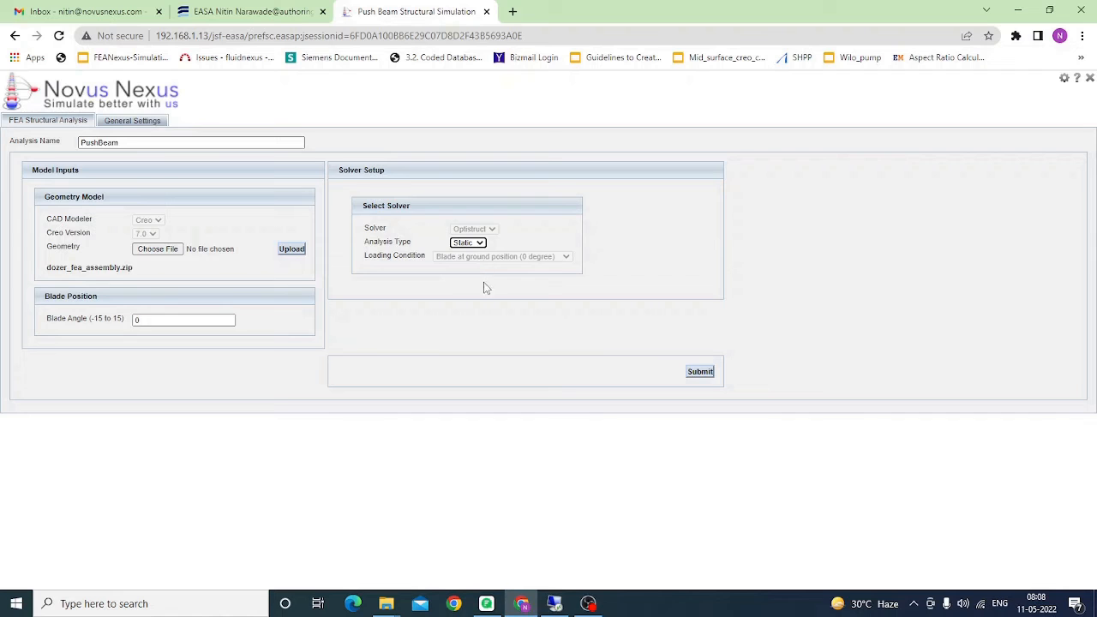
pyautogui.click(701, 374)
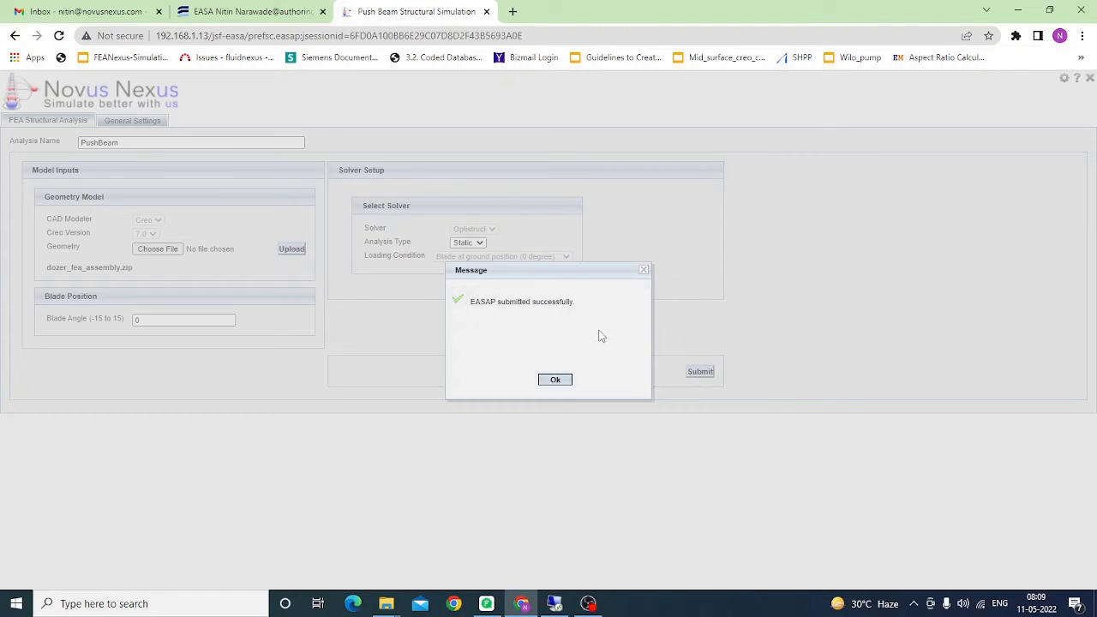
pyautogui.click(556, 380)
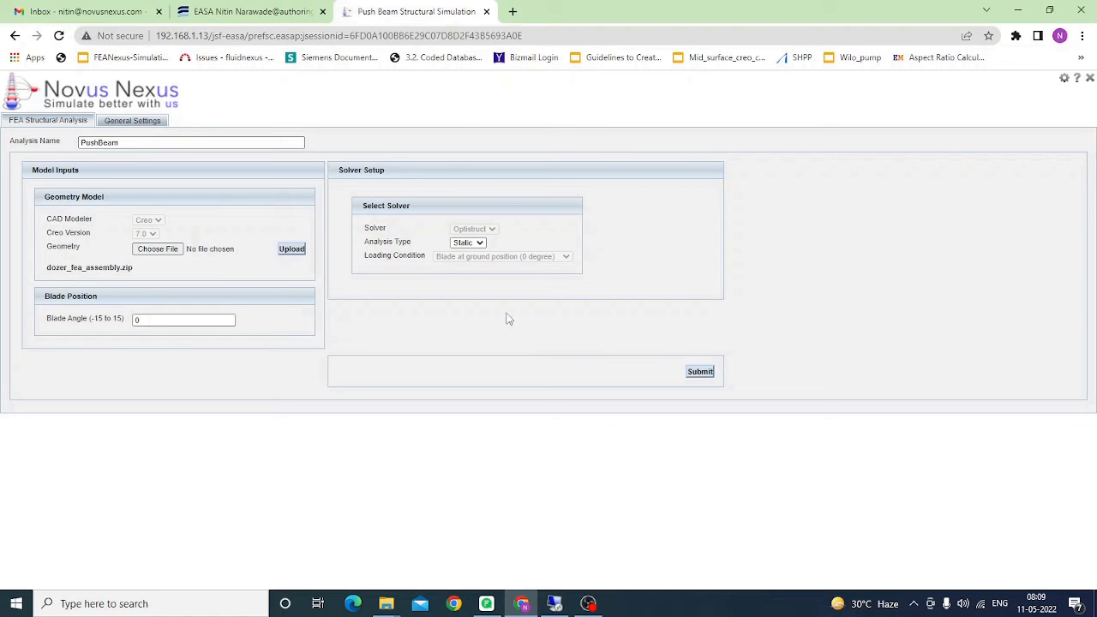
# On the EASA Testing page, check the newest PushBeam run's status and look through its directory of run files.
pyautogui.click(276, 17)
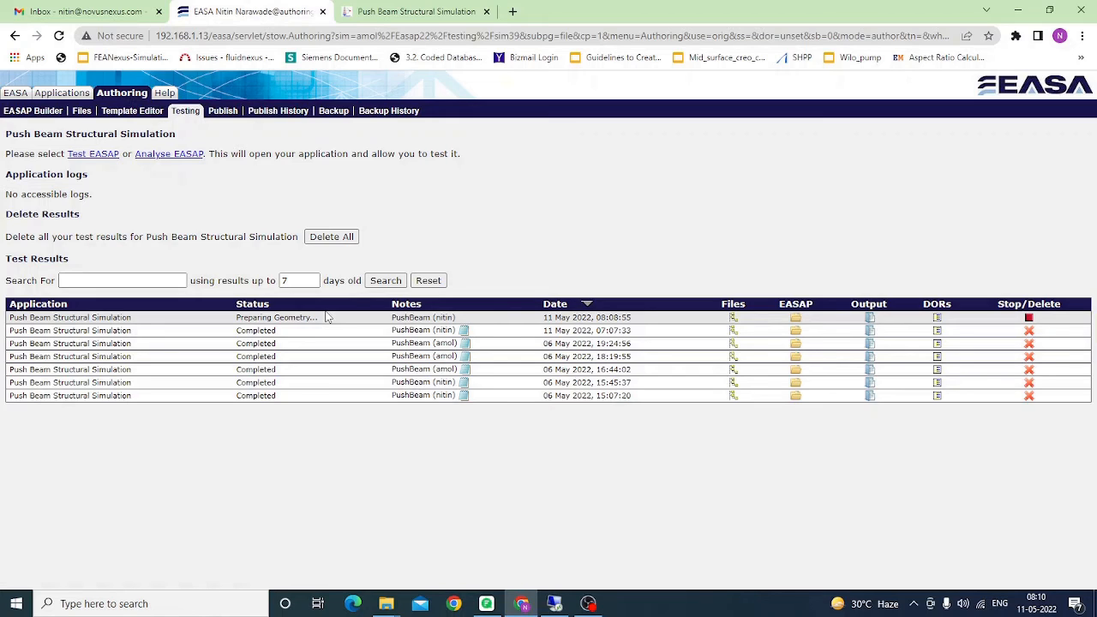
pyautogui.click(734, 323)
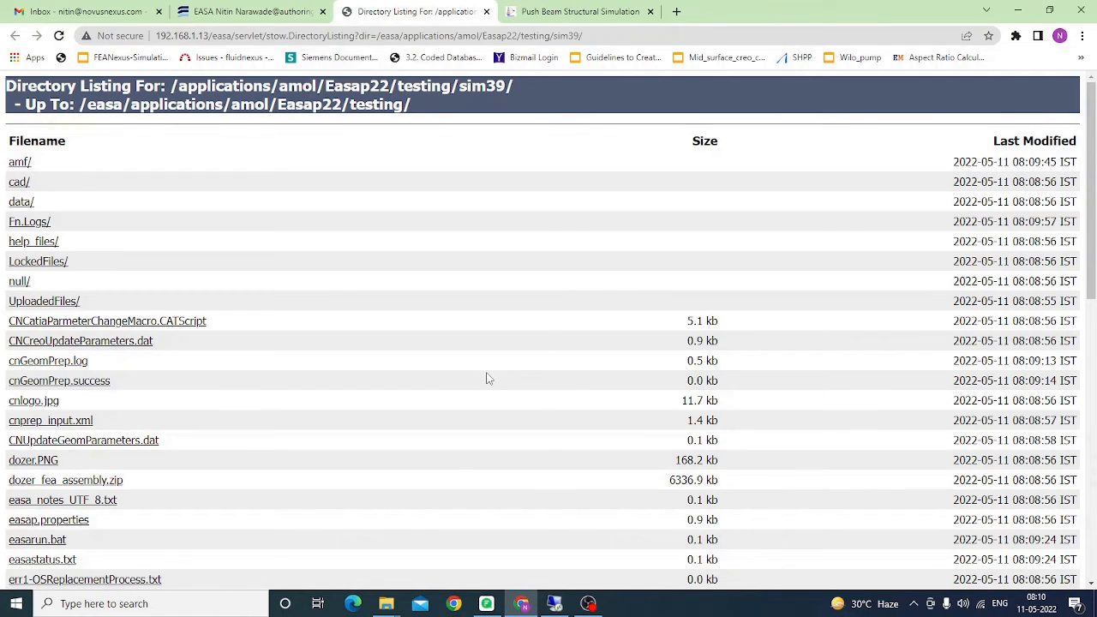
pyautogui.click(486, 11)
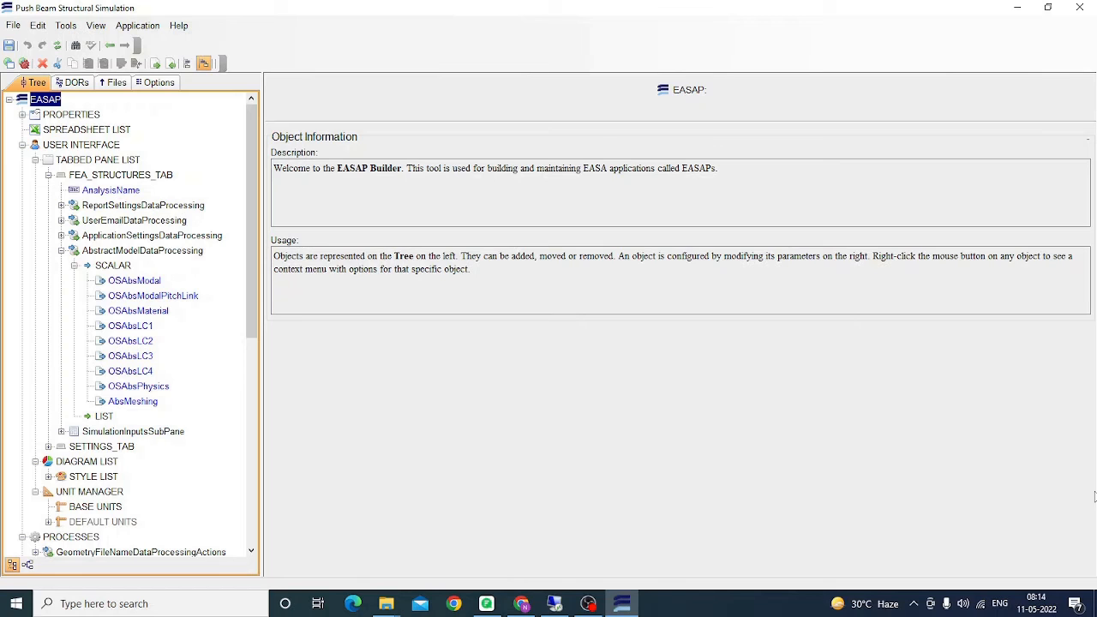
# In the EASAP Builder, inspect the USER INTERFACE and PROCESSES branches, including the RunPrepProcess, RunSolverProcess and RunReportProcess settings.
pyautogui.click(91, 149)
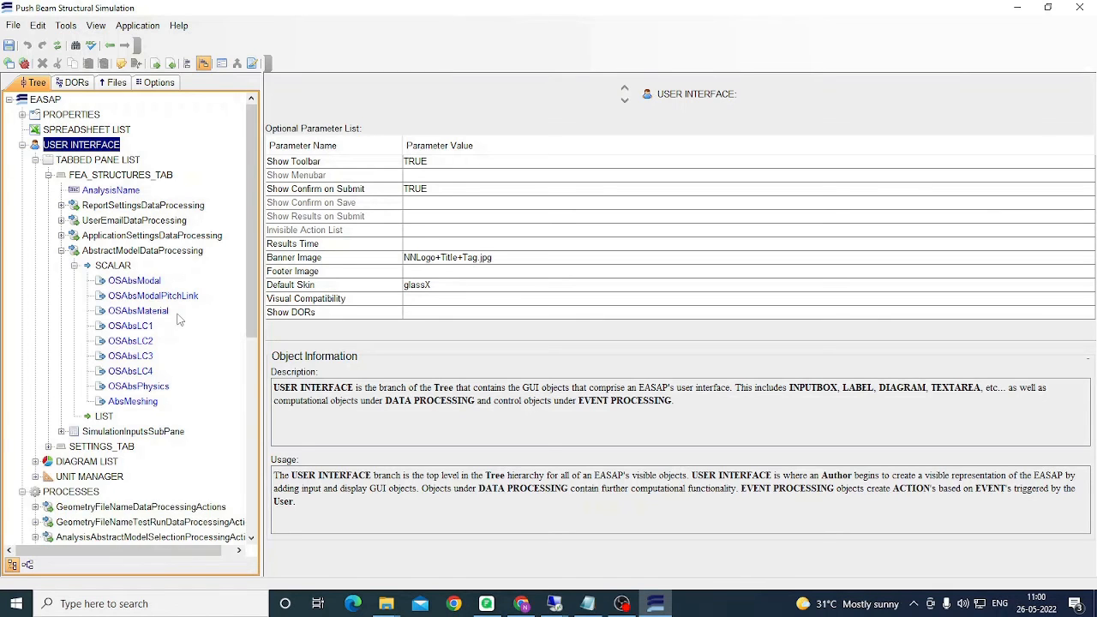
pyautogui.scroll(-4, 176, 316)
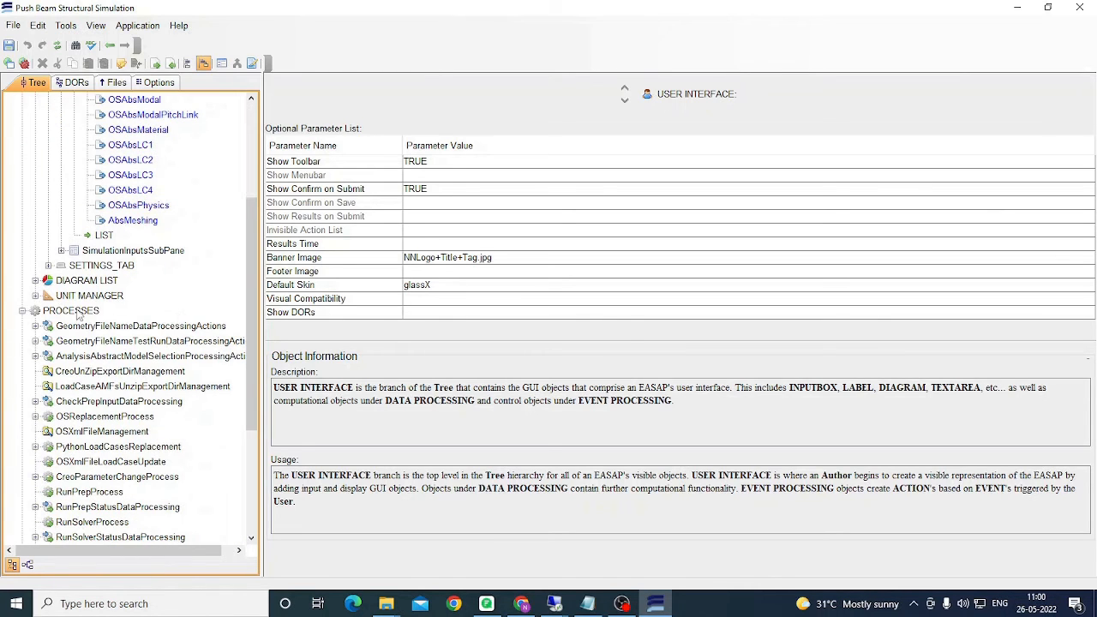
pyautogui.click(71, 310)
pyautogui.scroll(-3, 103, 334)
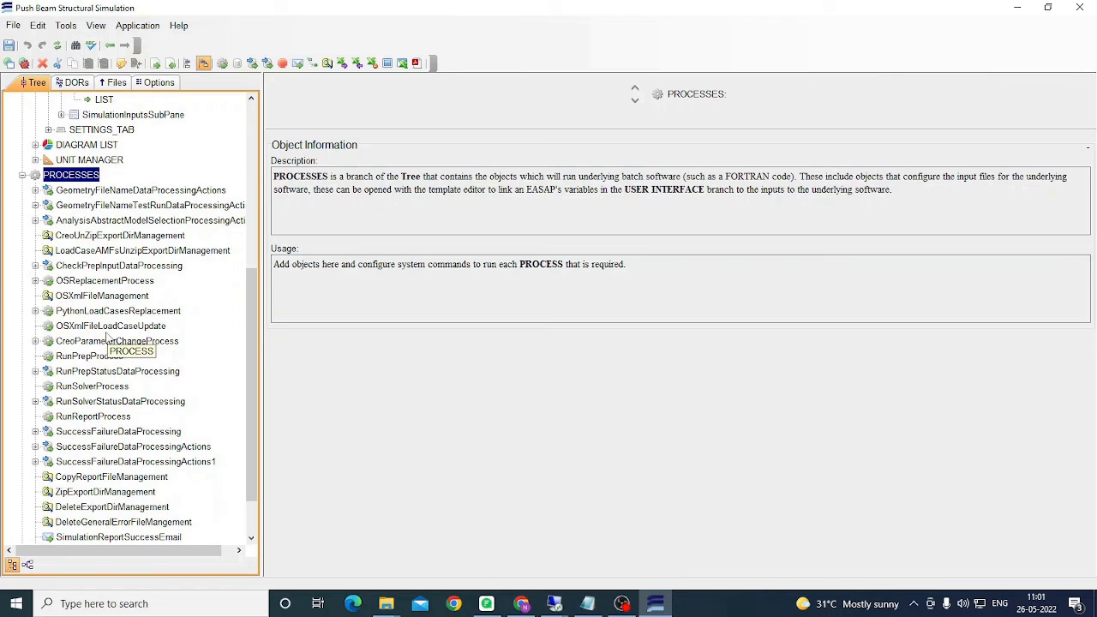
pyautogui.click(96, 358)
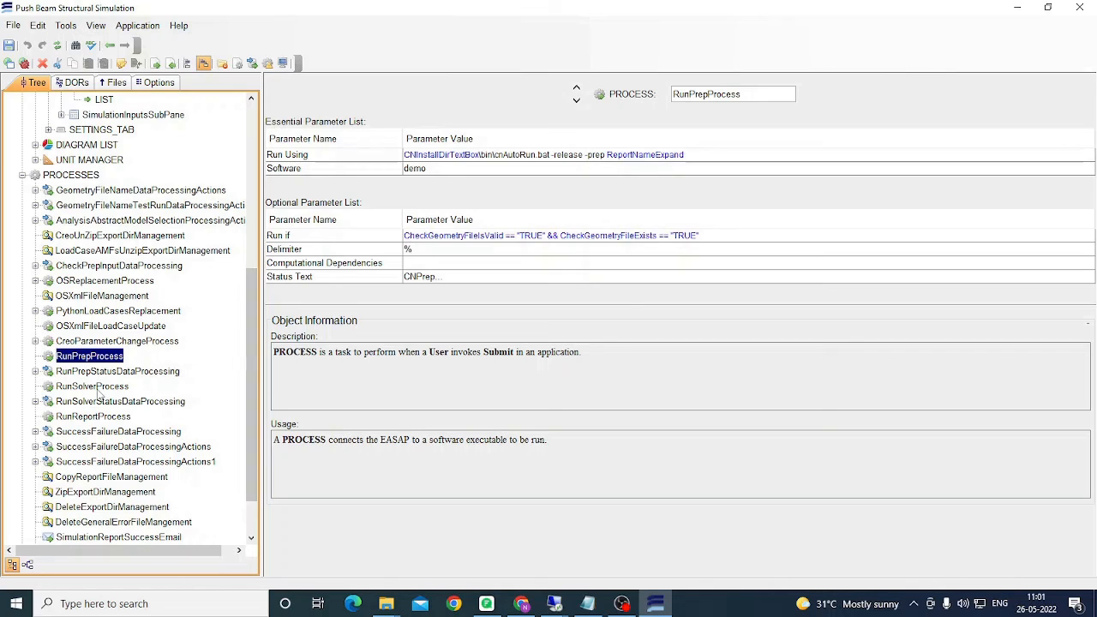
pyautogui.click(96, 387)
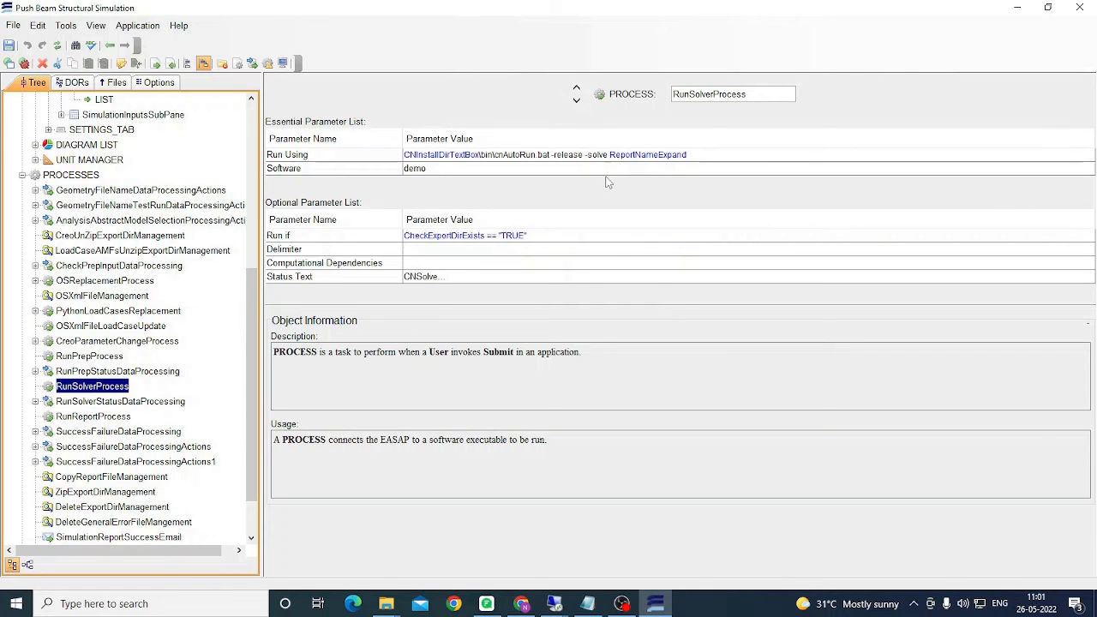
pyautogui.click(111, 419)
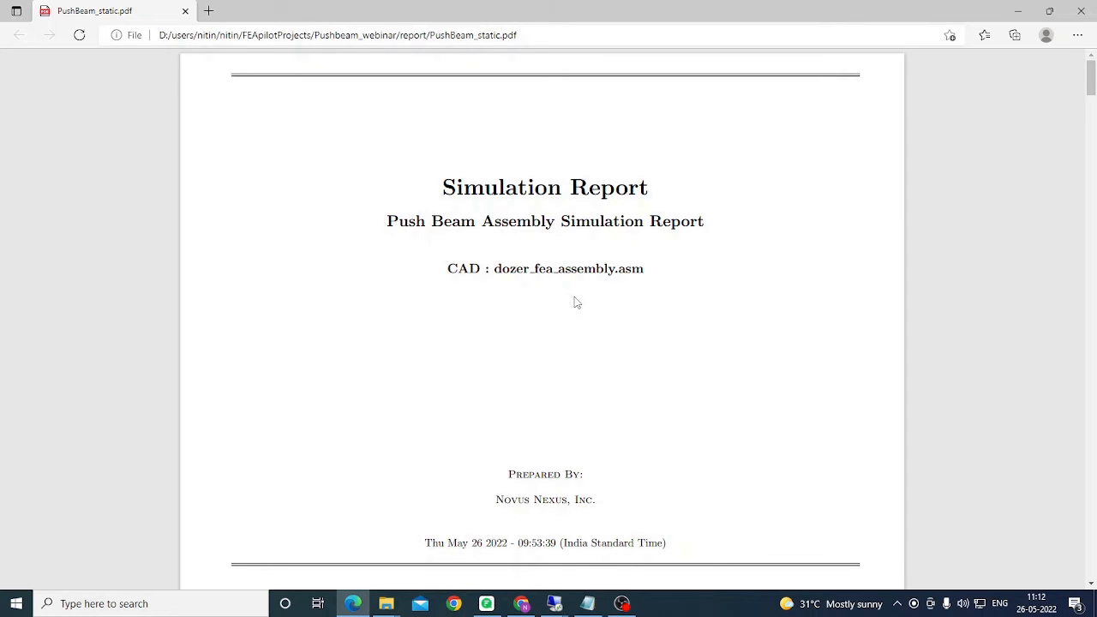
# In Microsoft Edge, review the PushBeam_static.pdf report from its contents through the product information and material tables to the Simulation Inputs table.
pyautogui.scroll(-4, 575, 300)
pyautogui.scroll(-3, 575, 301)
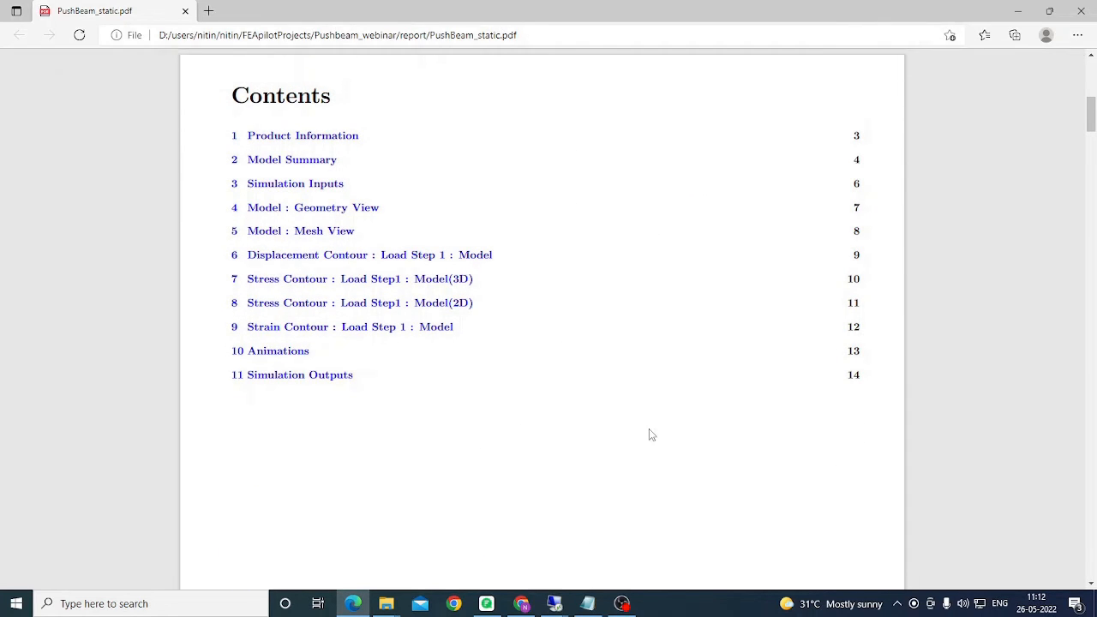
pyautogui.scroll(-3, 648, 434)
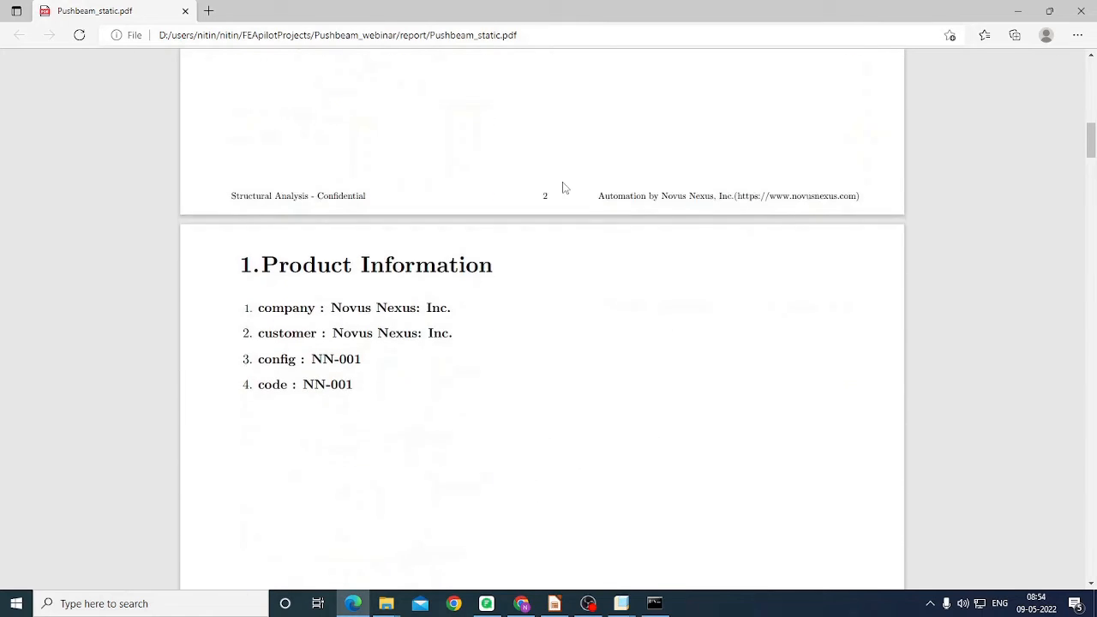
pyautogui.scroll(-1, 563, 187)
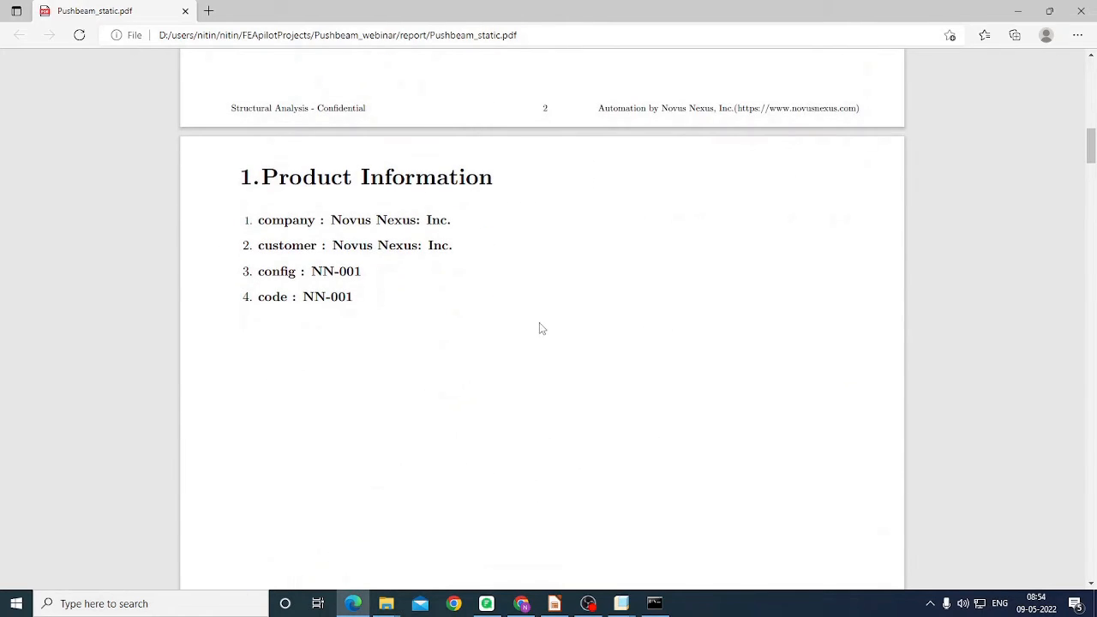
pyautogui.scroll(-10, 541, 328)
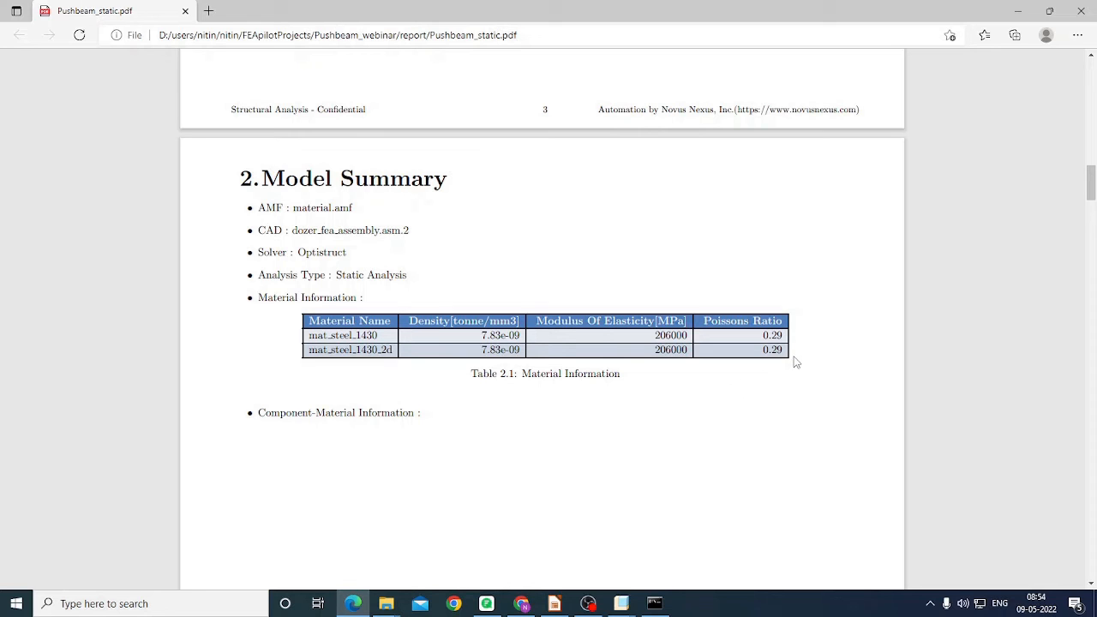
pyautogui.scroll(-8, 792, 358)
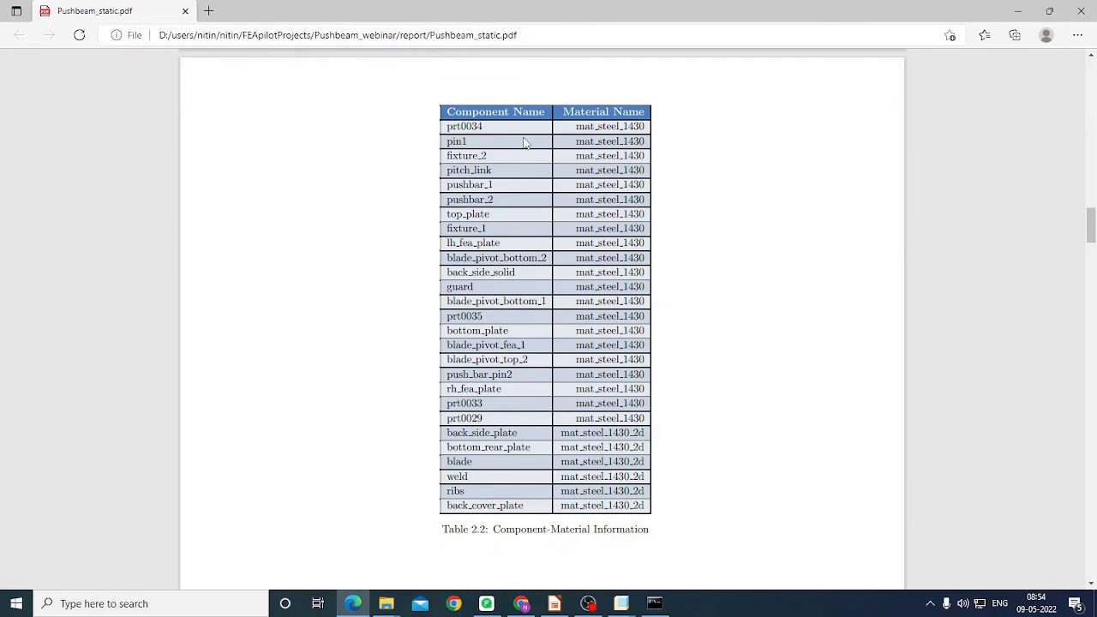
pyautogui.scroll(-4, 428, 484)
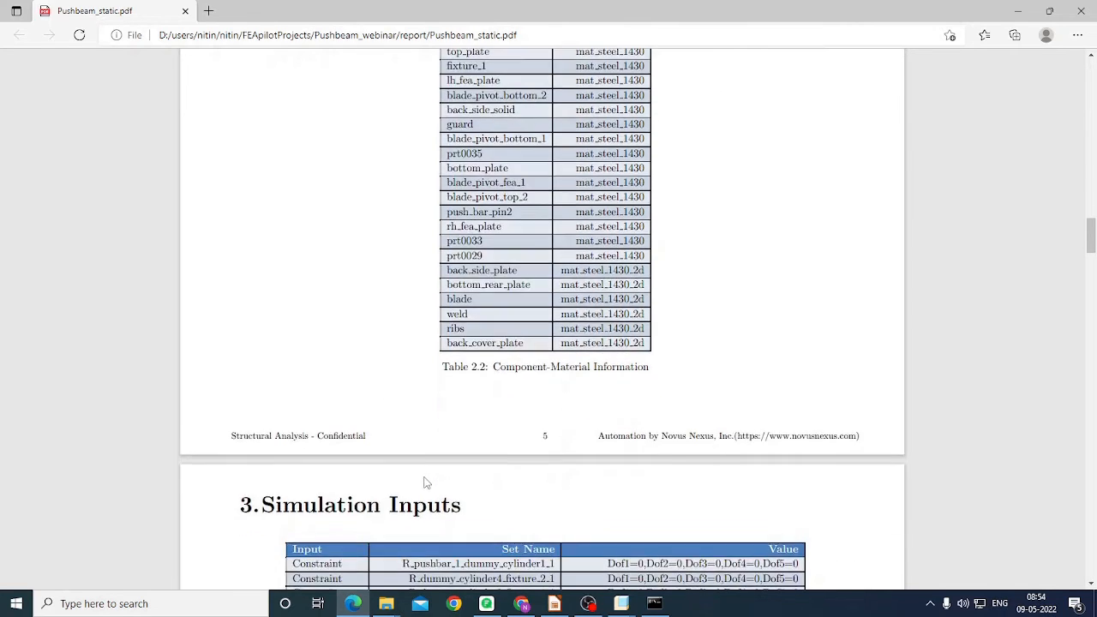
pyautogui.scroll(-2, 422, 418)
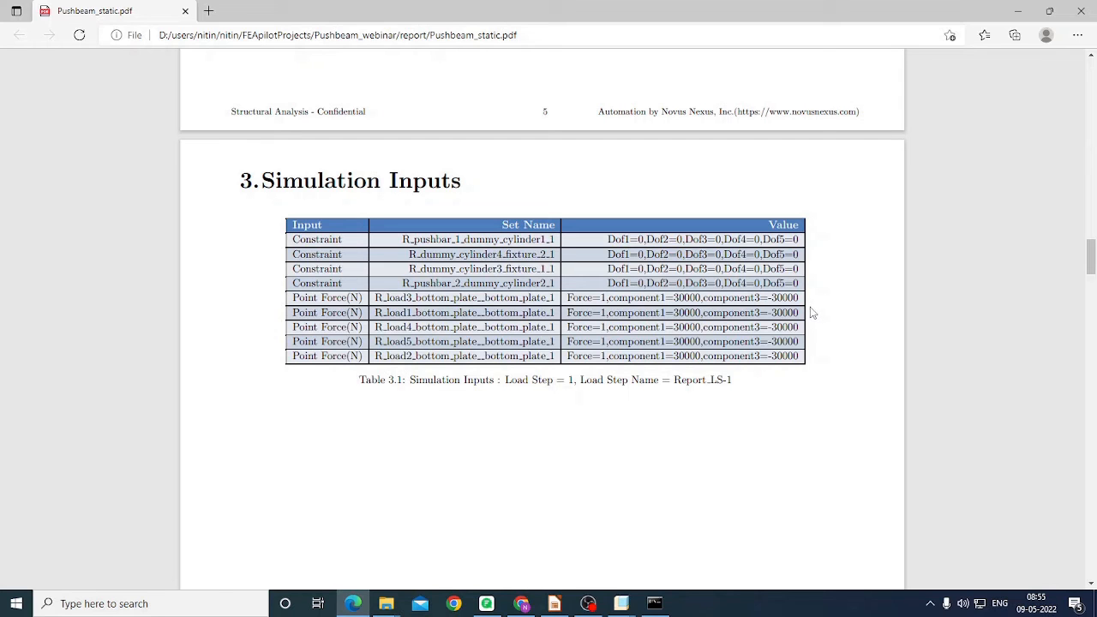
# Examine the geometry view and mesh view figures of the dozer model in the simulation report.
pyautogui.scroll(-8, 810, 315)
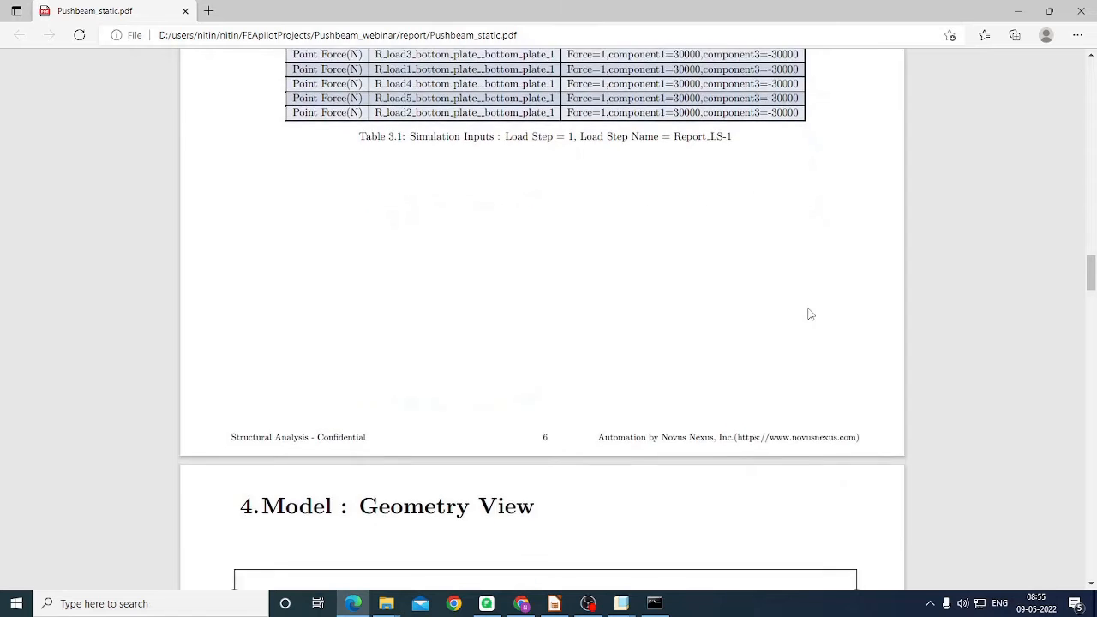
pyautogui.scroll(1, 810, 315)
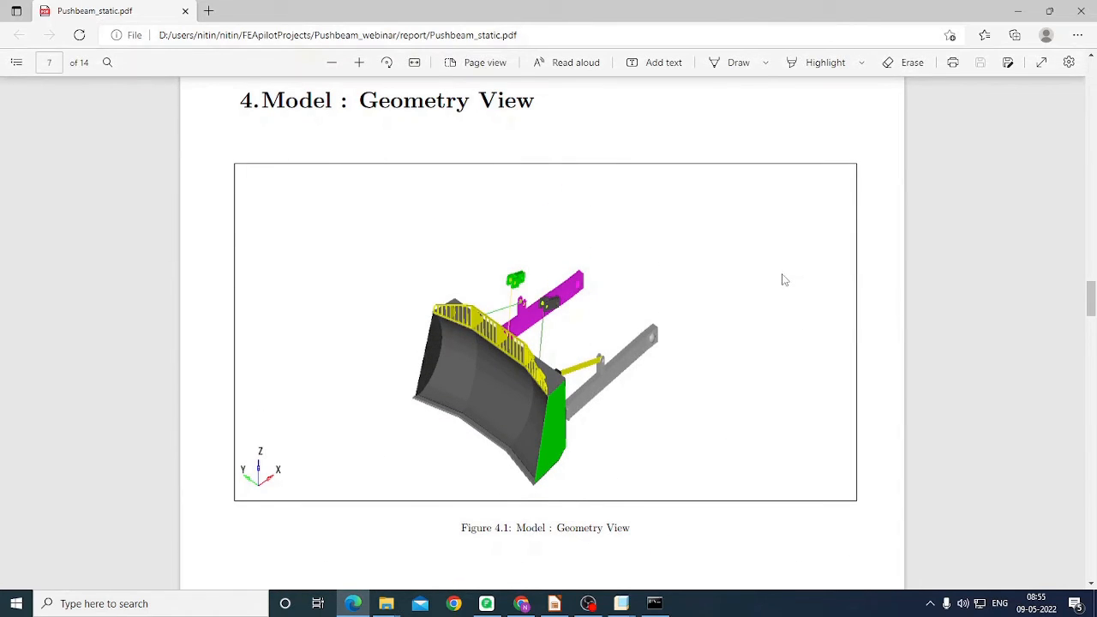
pyautogui.scroll(-2, 782, 279)
pyautogui.scroll(-4, 783, 280)
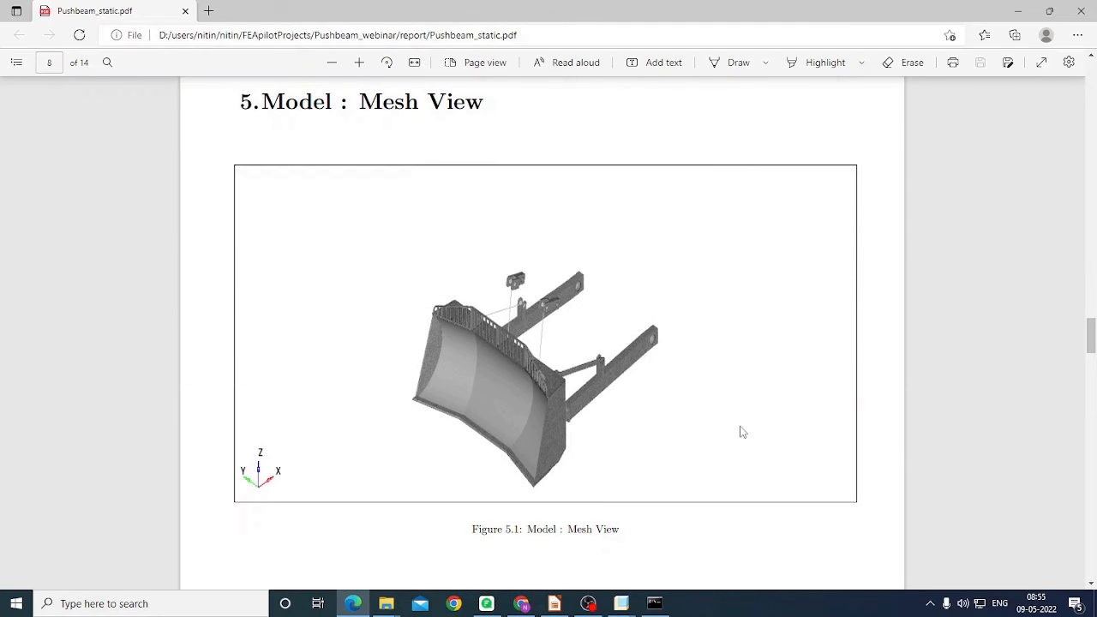
# Examine the report's Load Step 1 contour plots for displacement, 3D and 2D stress, and strain.
pyautogui.scroll(-2, 743, 431)
pyautogui.scroll(-2, 743, 431)
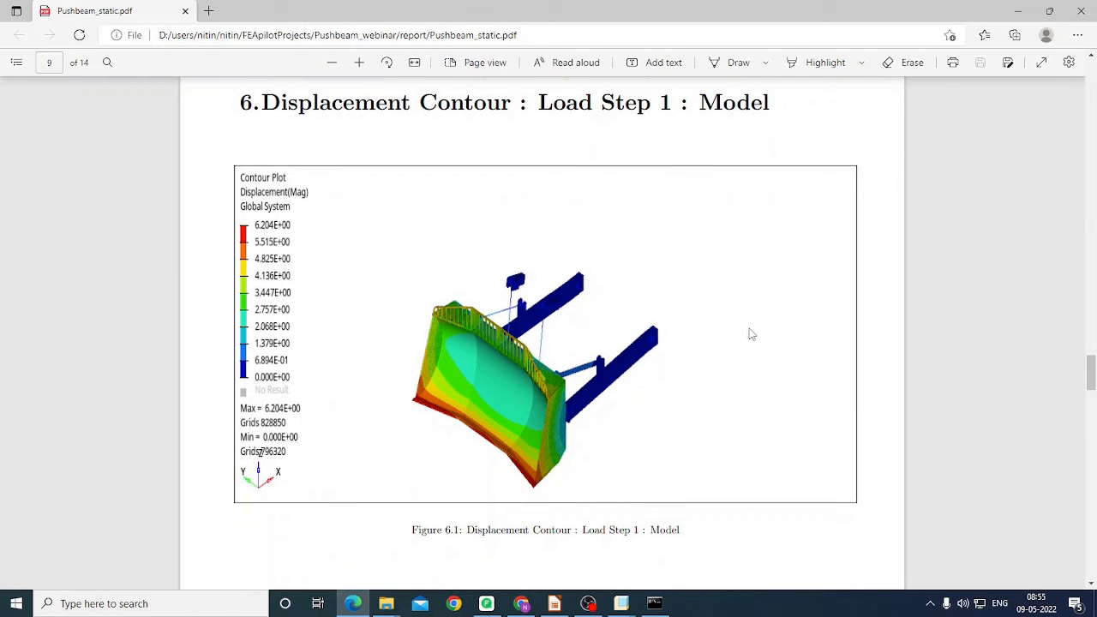
pyautogui.scroll(-1, 748, 335)
pyautogui.scroll(-5, 747, 335)
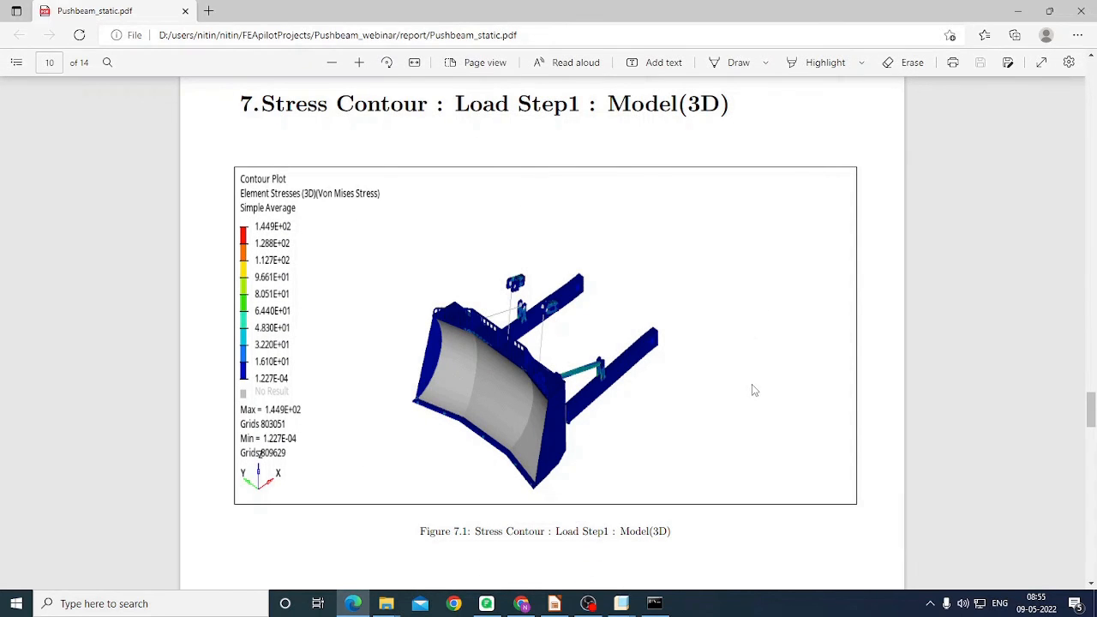
pyautogui.scroll(-6, 754, 390)
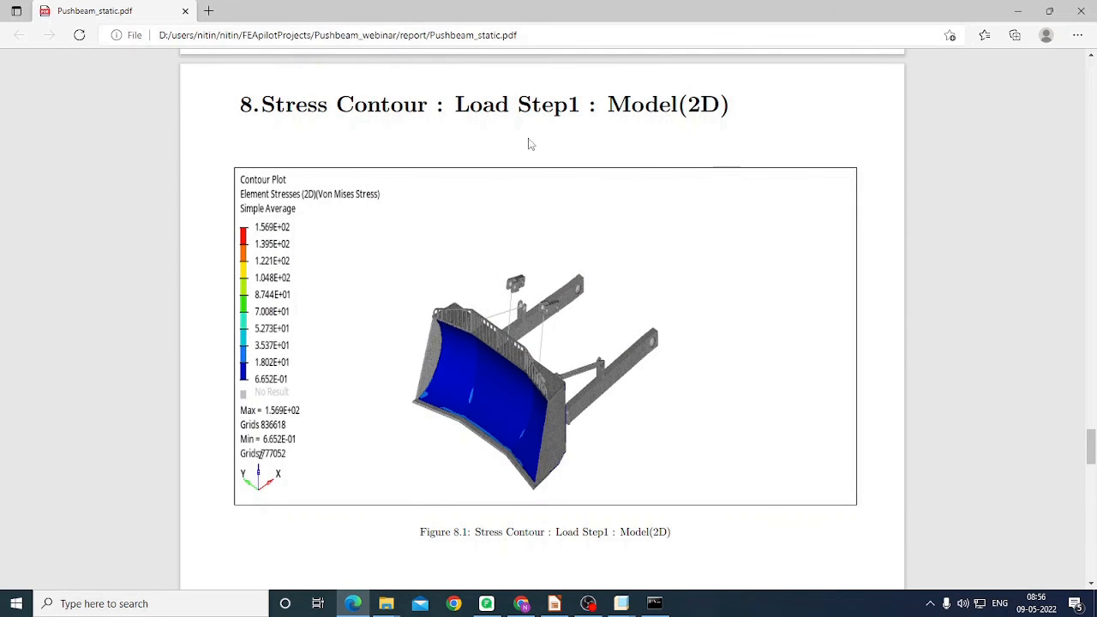
pyautogui.scroll(-3, 501, 484)
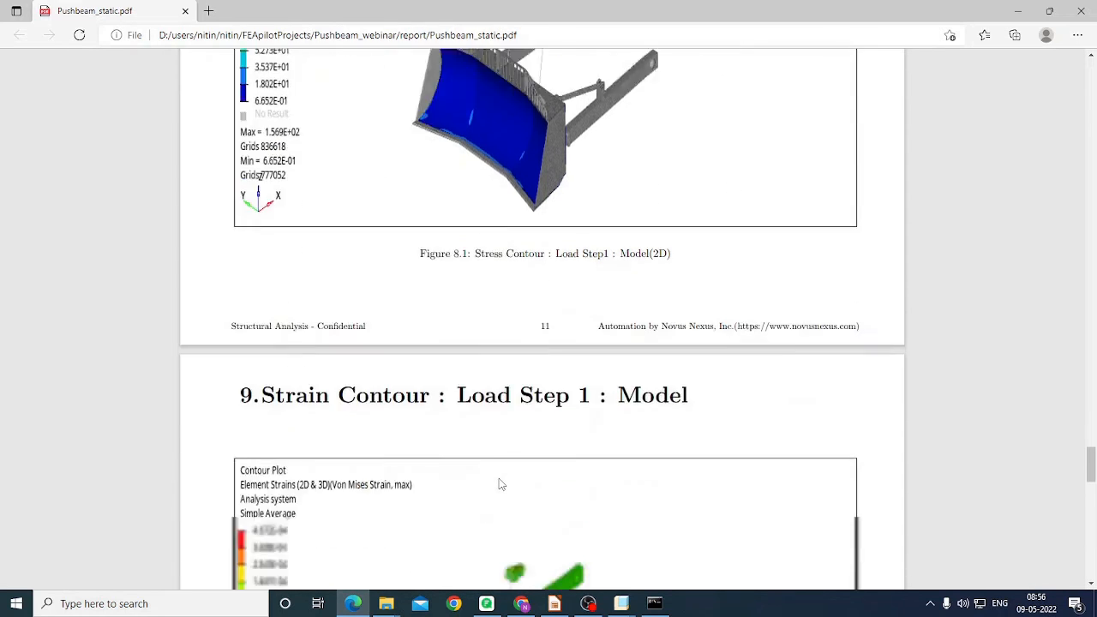
pyautogui.scroll(-3, 502, 484)
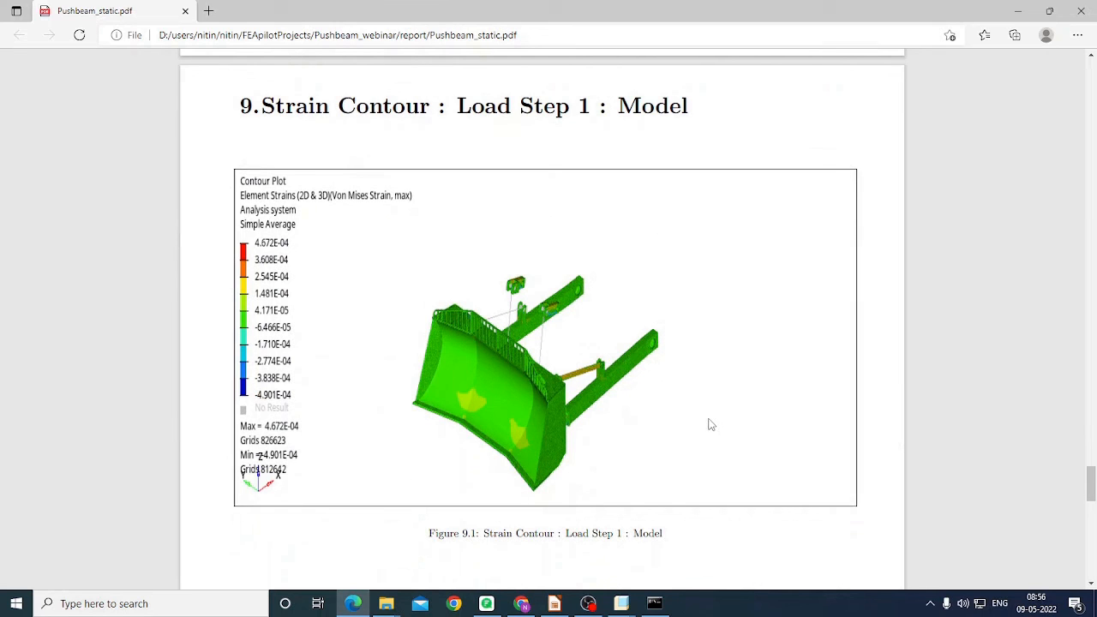
# Review the report's Animations section and the Simulation Outputs table of maximum displacement, stress and strain.
pyautogui.scroll(-5, 710, 425)
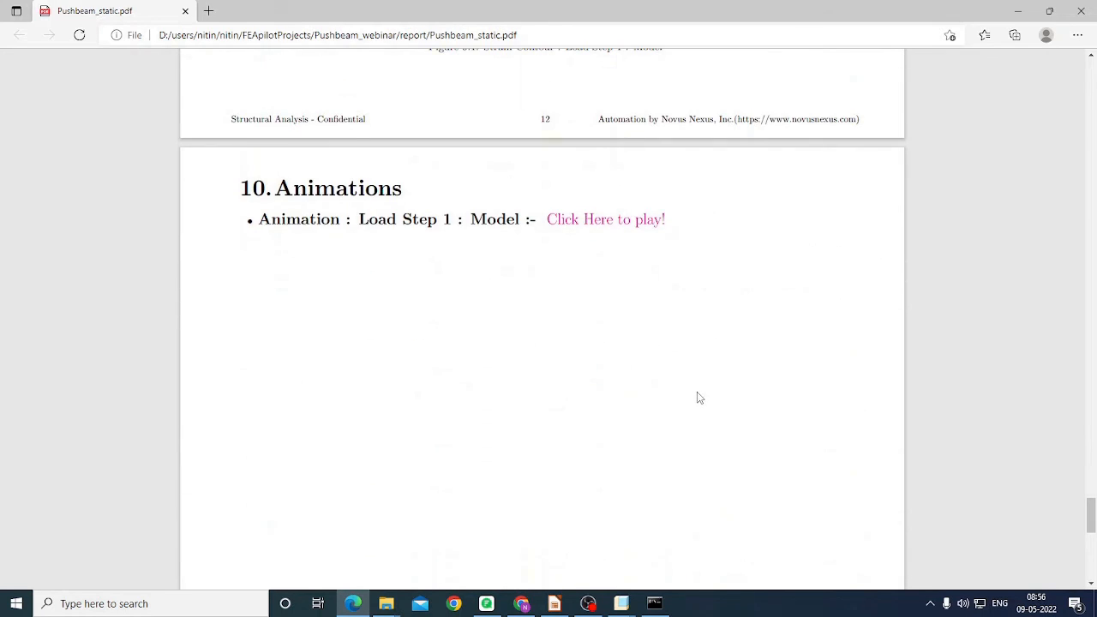
pyautogui.scroll(-2, 695, 394)
pyautogui.scroll(-4, 696, 394)
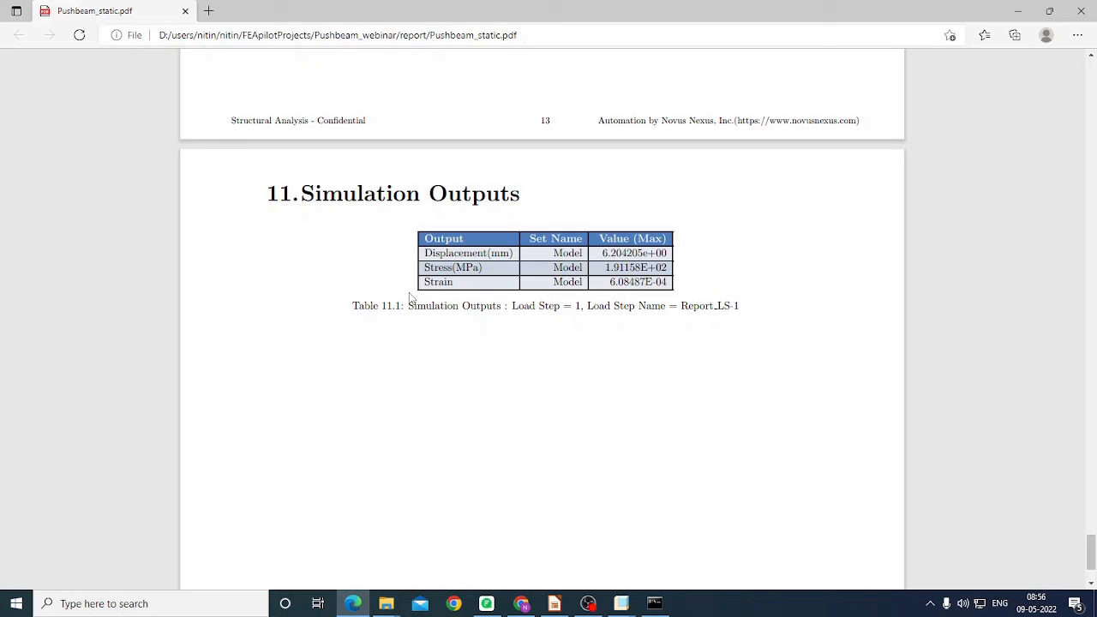
pyautogui.scroll(-1, 444, 360)
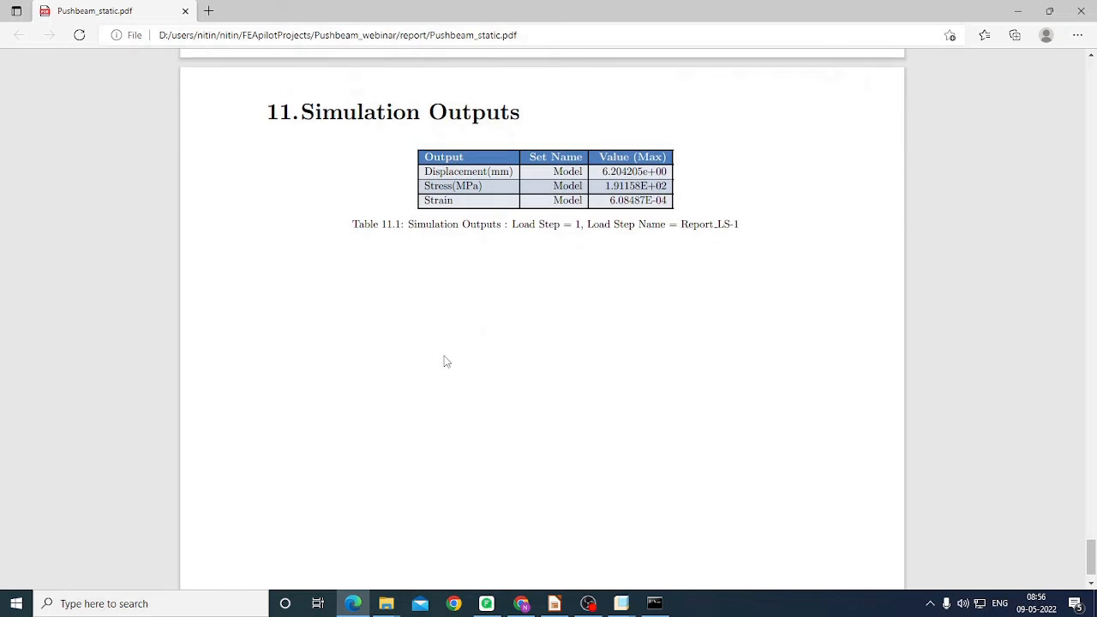